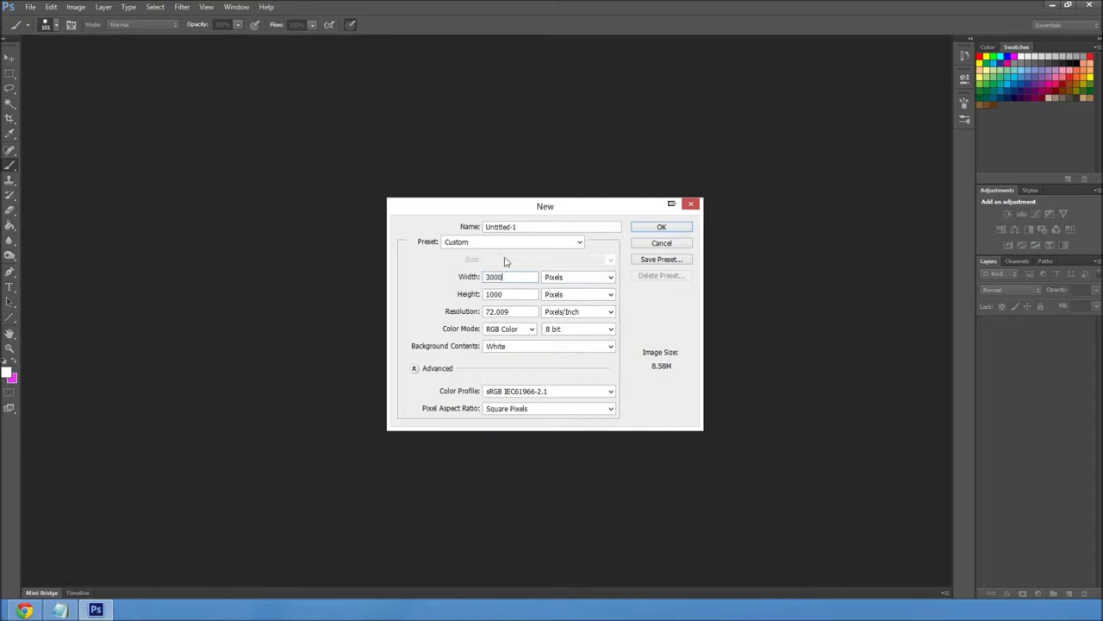
Create the new document with a height of 3000 pixels and a resolution of 300 pixels/inch
double_click(492, 295)
text(30000)
key(BackSpace)
click(591, 309)
click(574, 323)
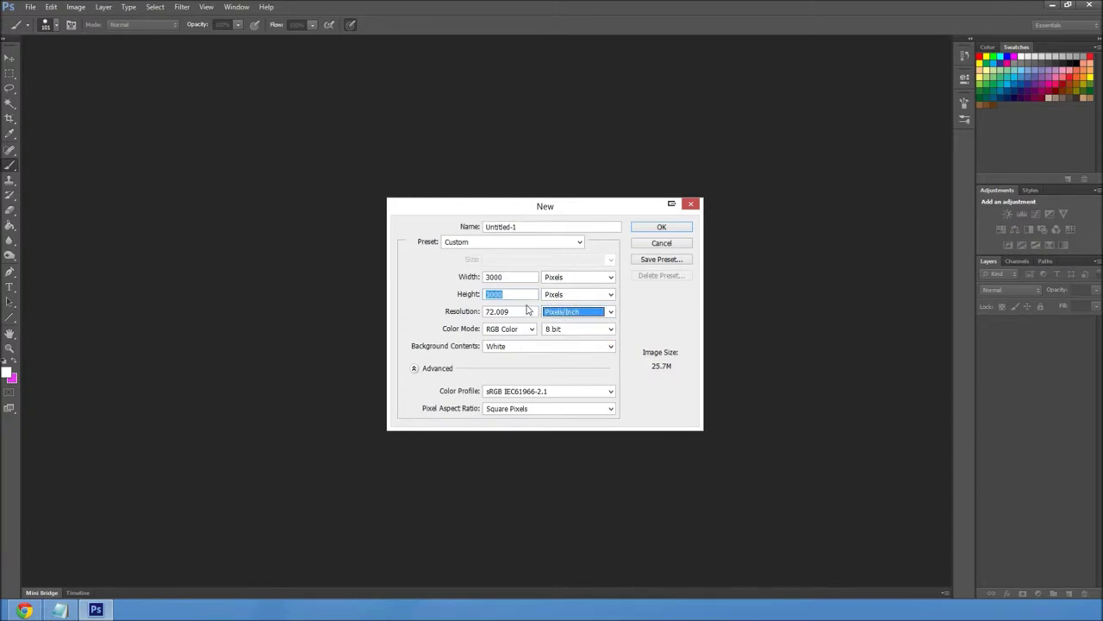
double_click(499, 312)
text(300)
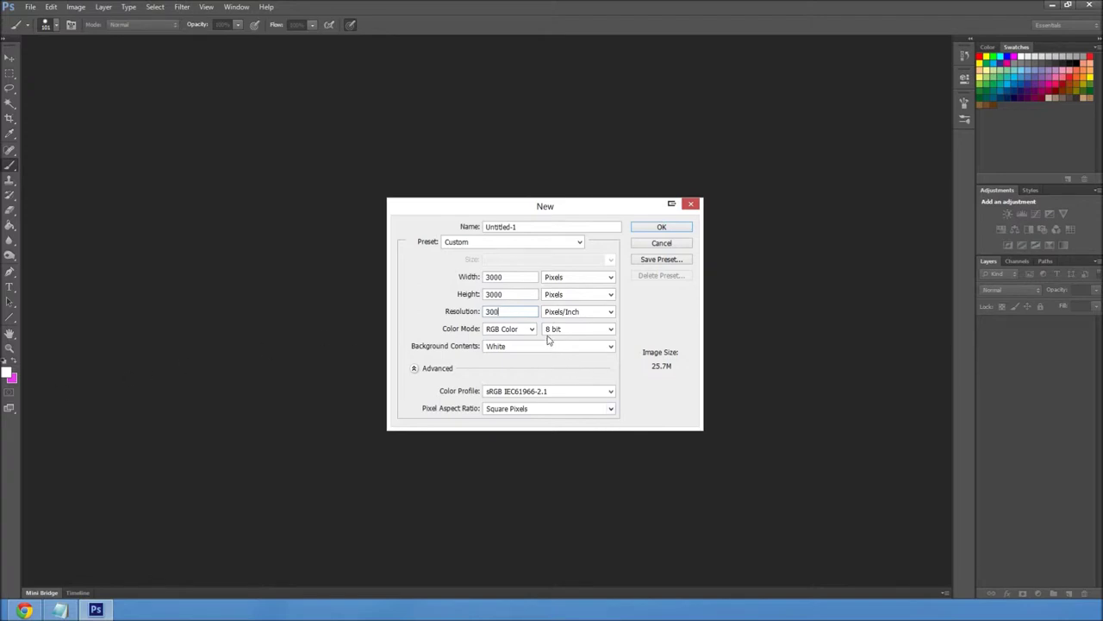
click(657, 227)
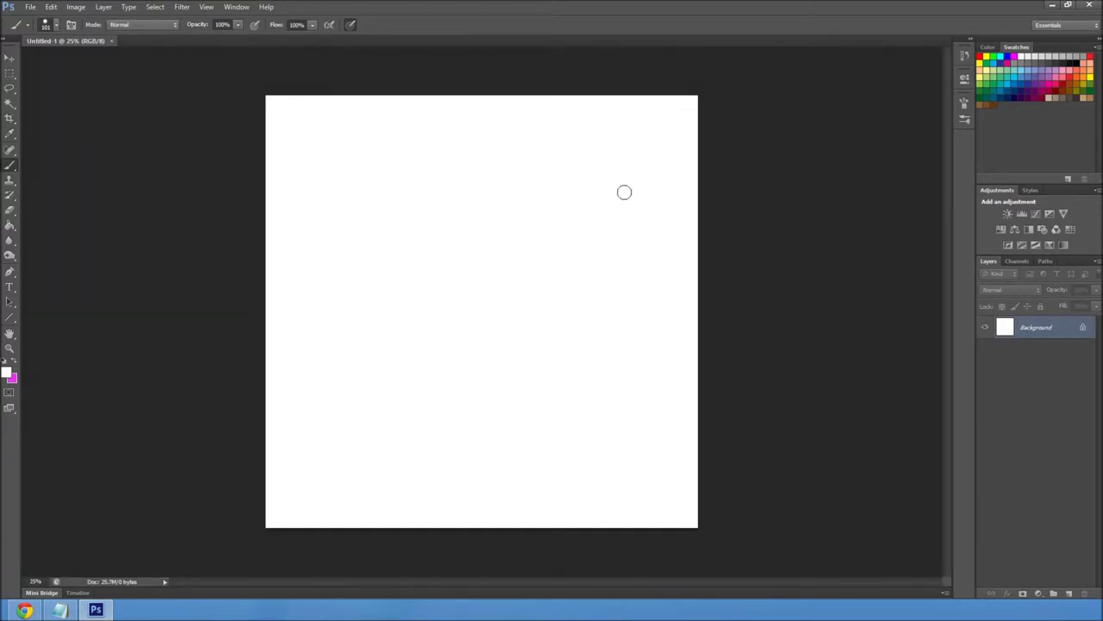
Reduce the brush size to 23 px and set the brush colour to black
click(57, 26)
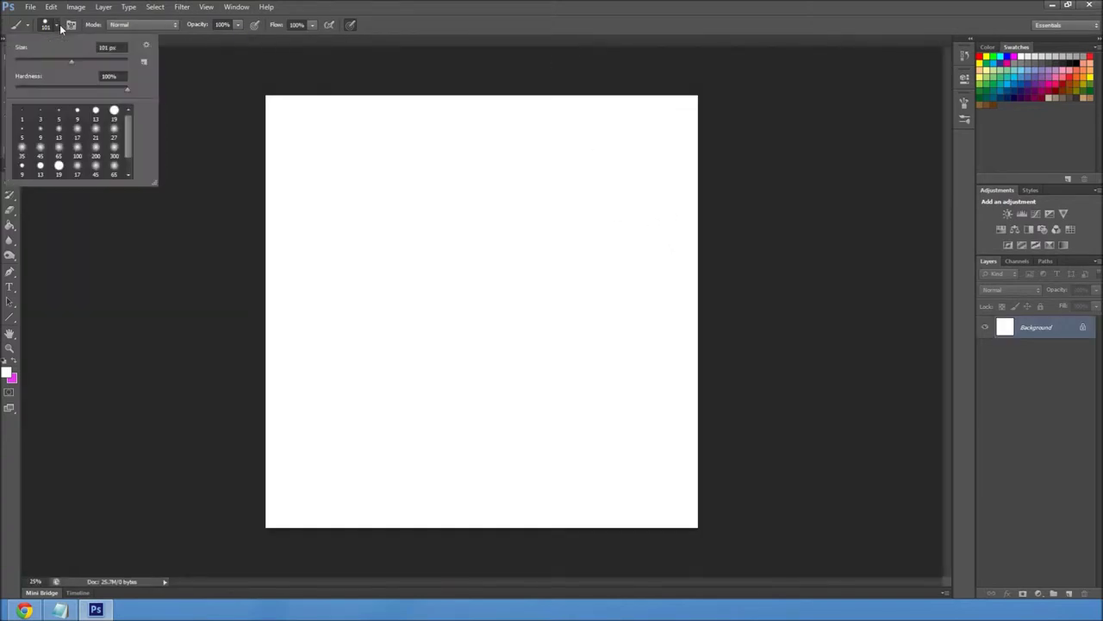
drag(72, 61, 29, 69)
click(836, 347)
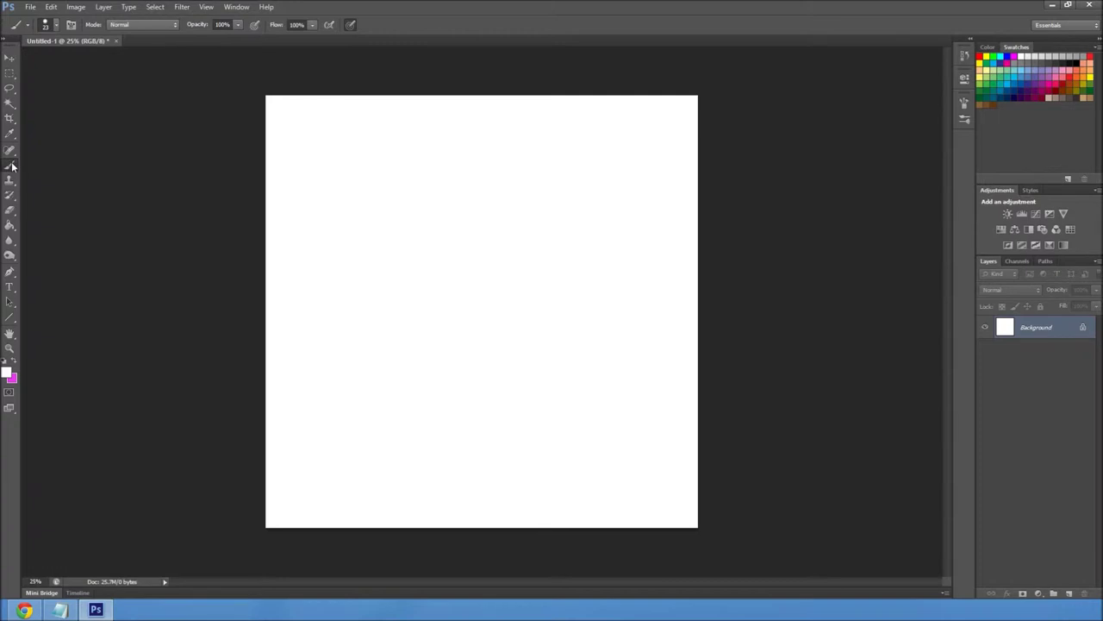
click(351, 25)
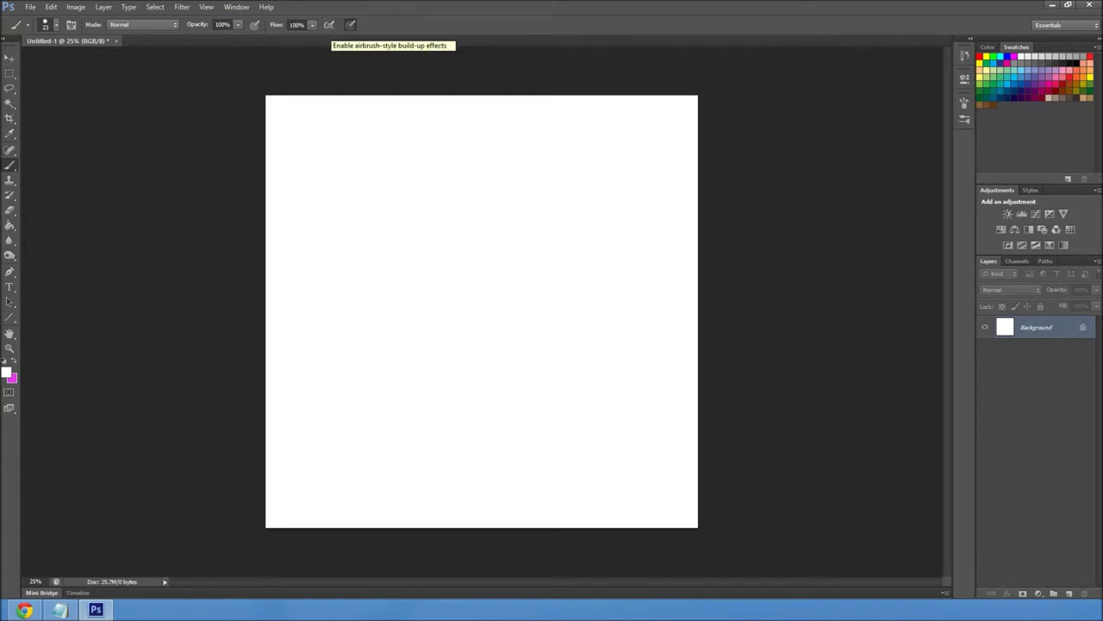
click(254, 29)
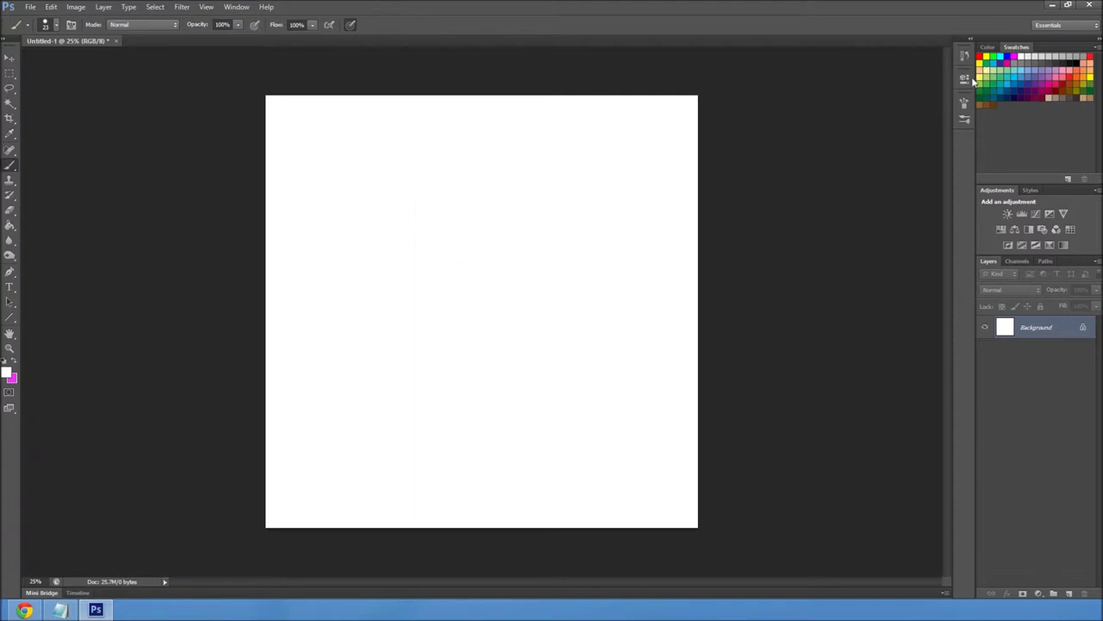
click(1079, 58)
Paint test strokes on the background, trying the brush with and without pen pressure controlling size and opacity
mouse_move(451, 191)
mouse_down()
mouse_move(487, 256)
mouse_move(583, 308)
mouse_up()
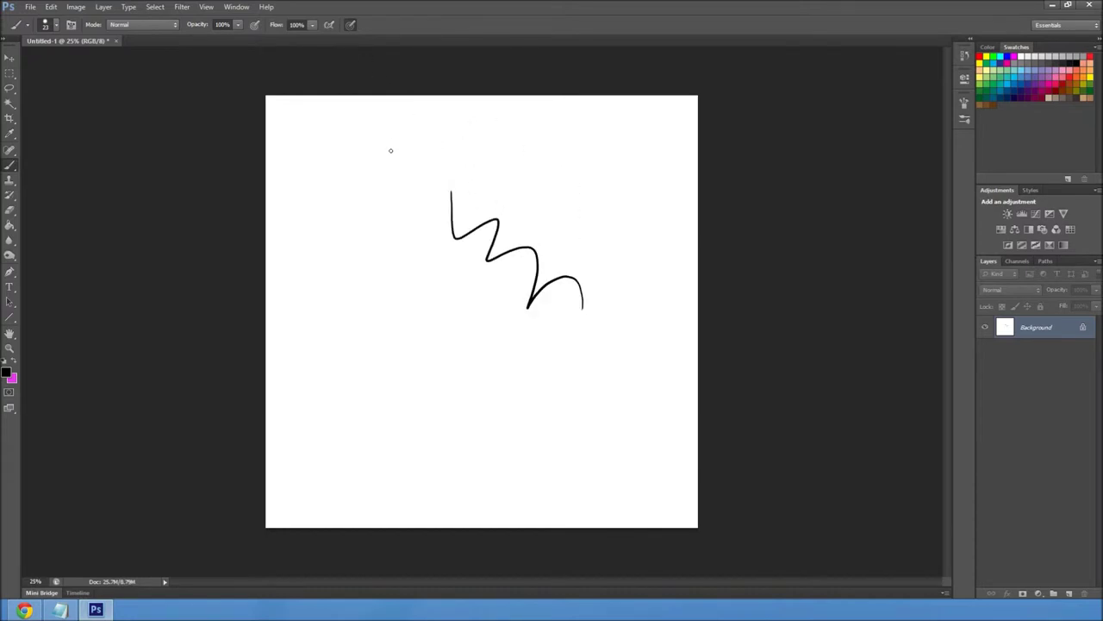
drag(351, 125, 438, 256)
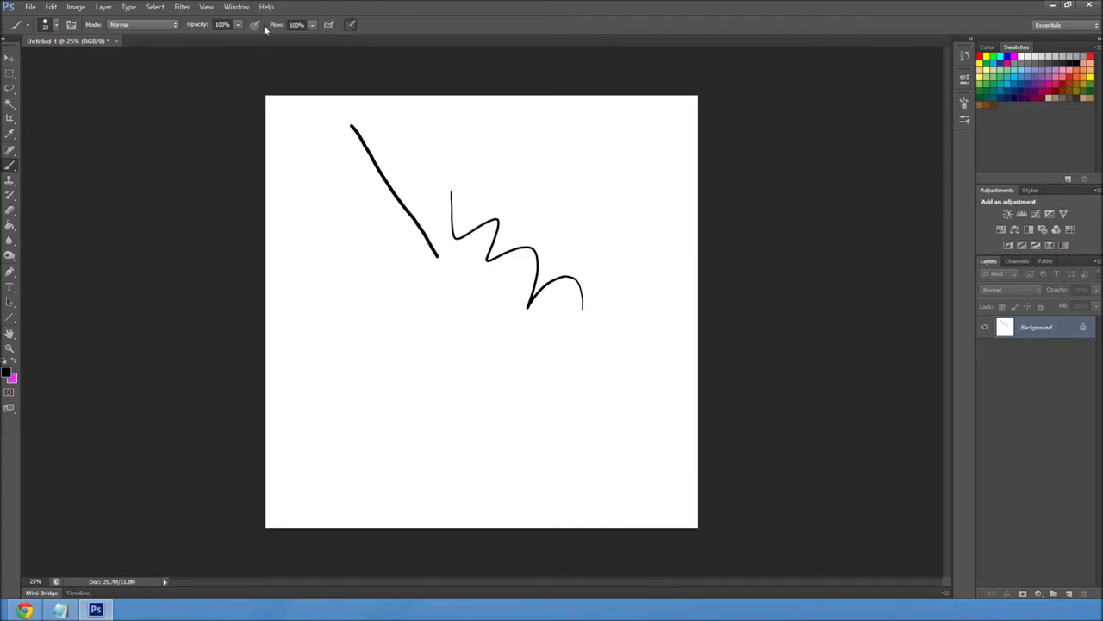
mouse_move(315, 155)
mouse_down()
mouse_move(345, 227)
mouse_move(451, 360)
mouse_move(478, 309)
mouse_up()
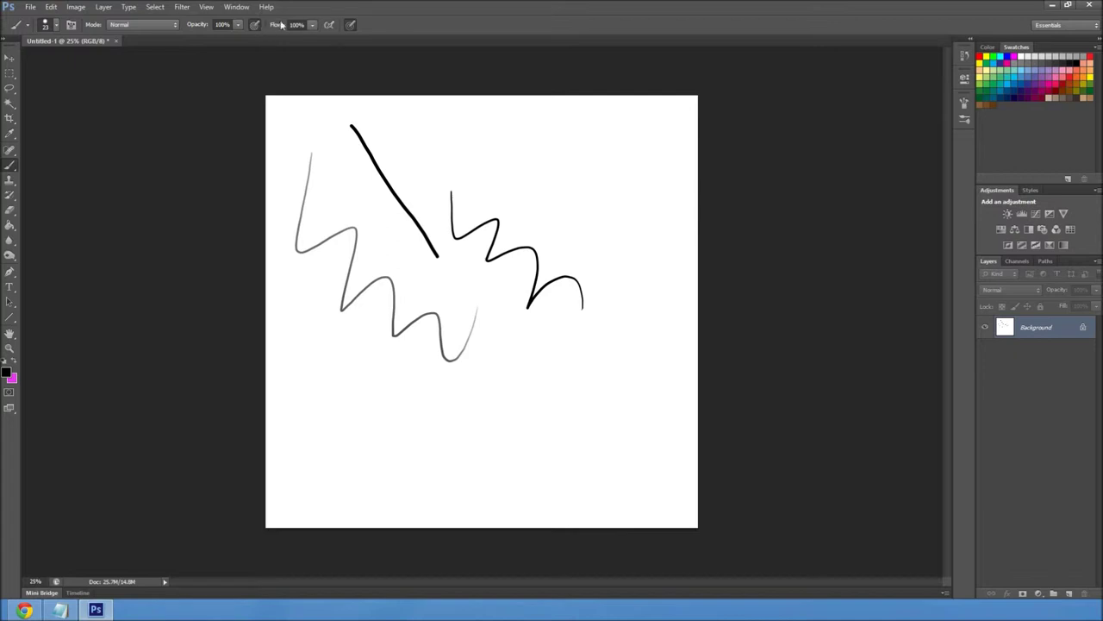
mouse_move(304, 125)
mouse_down()
mouse_move(388, 204)
mouse_move(450, 292)
mouse_up()
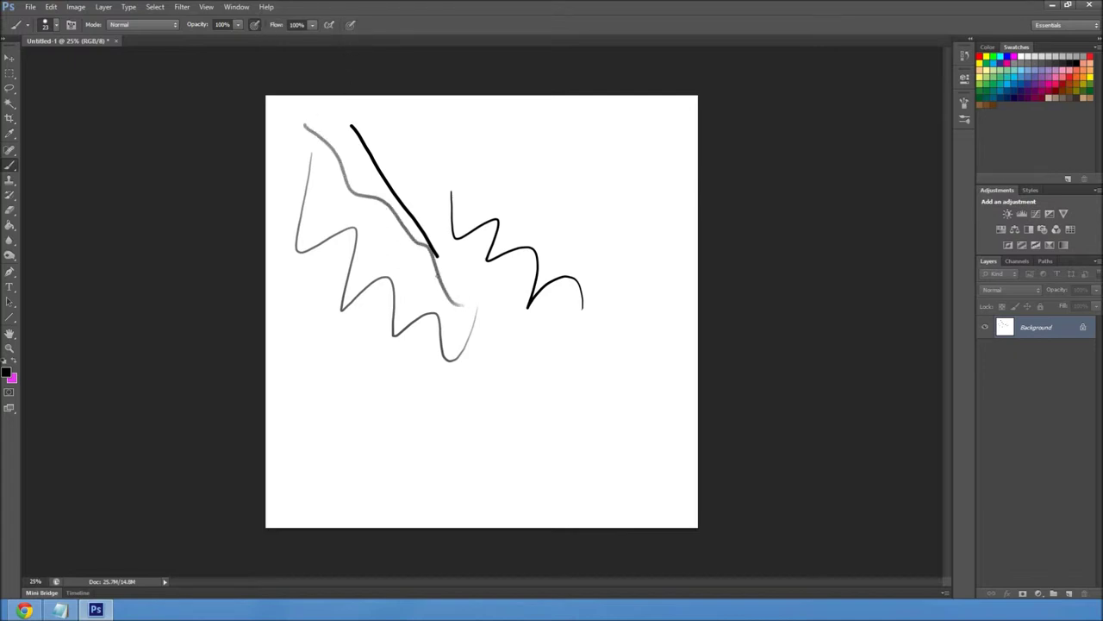
mouse_move(405, 122)
mouse_down()
mouse_move(566, 173)
mouse_move(649, 257)
mouse_move(635, 260)
mouse_move(643, 306)
mouse_move(600, 399)
mouse_move(535, 463)
mouse_move(607, 450)
mouse_up()
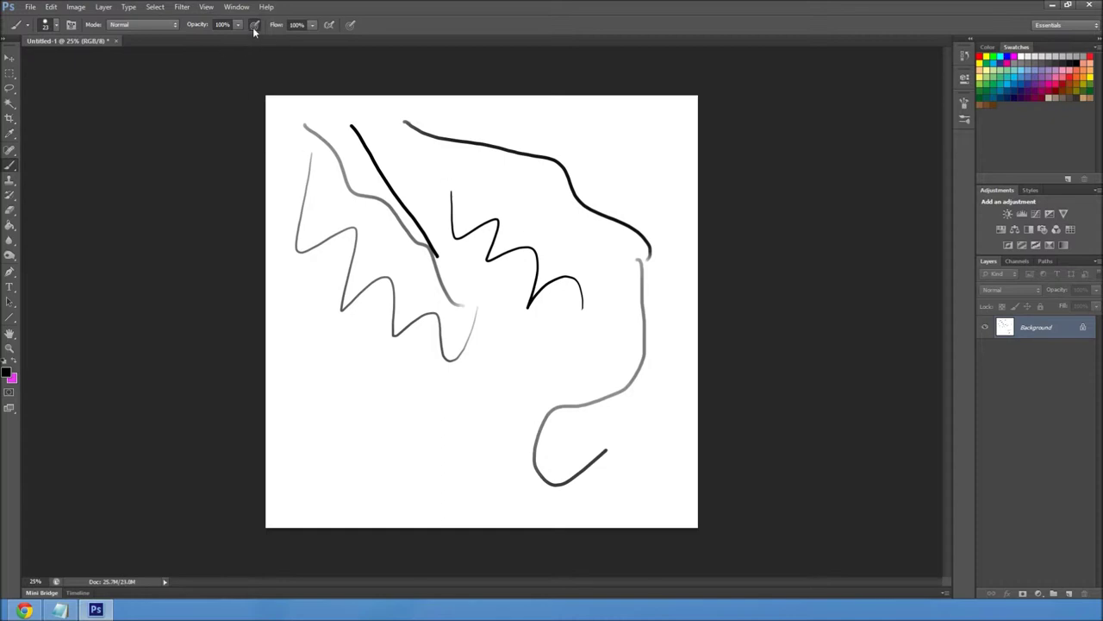
Undo all the test strokes on the background
key(ctrl+alt+z)
key(ctrl+alt+z)
key(ctrl+alt+z)
key(ctrl+alt+z)
key(ctrl+alt+z)
key(ctrl+alt+z)
key(ctrl+alt+z)
key(ctrl+alt+z)
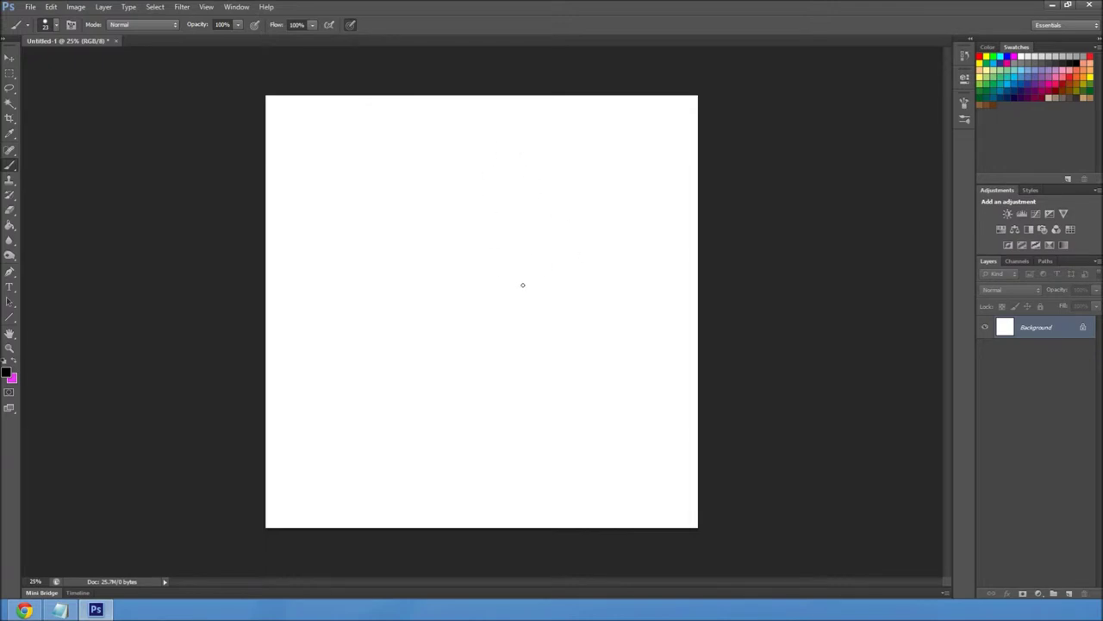
Add a new empty layer with default settings above the background
key(ctrl+shift+n)
key(Return)
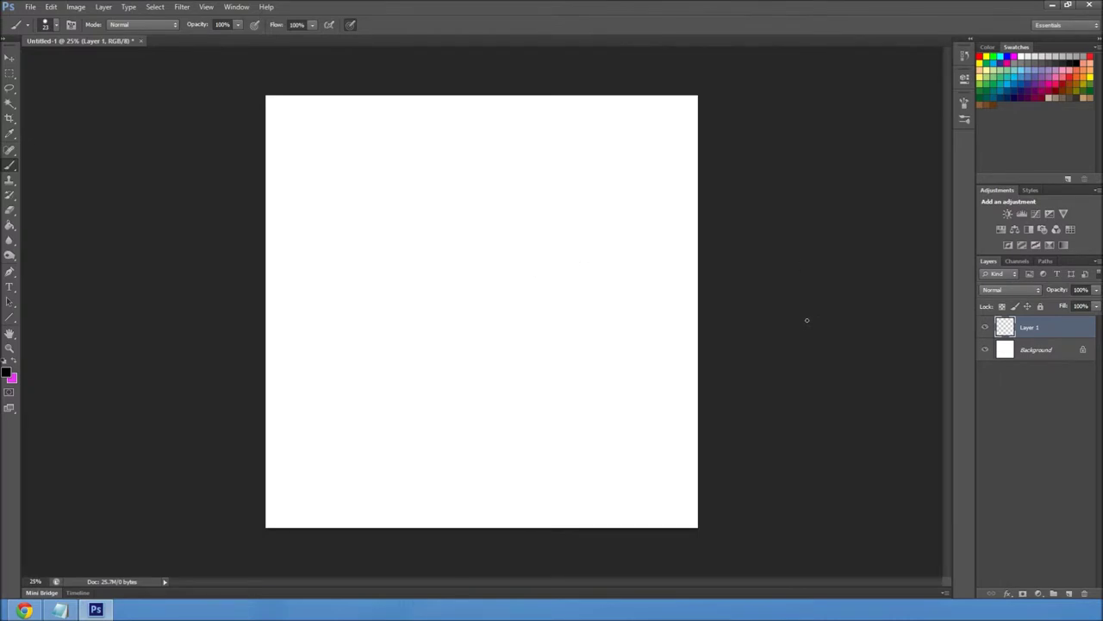
key(ctrl+shift+n)
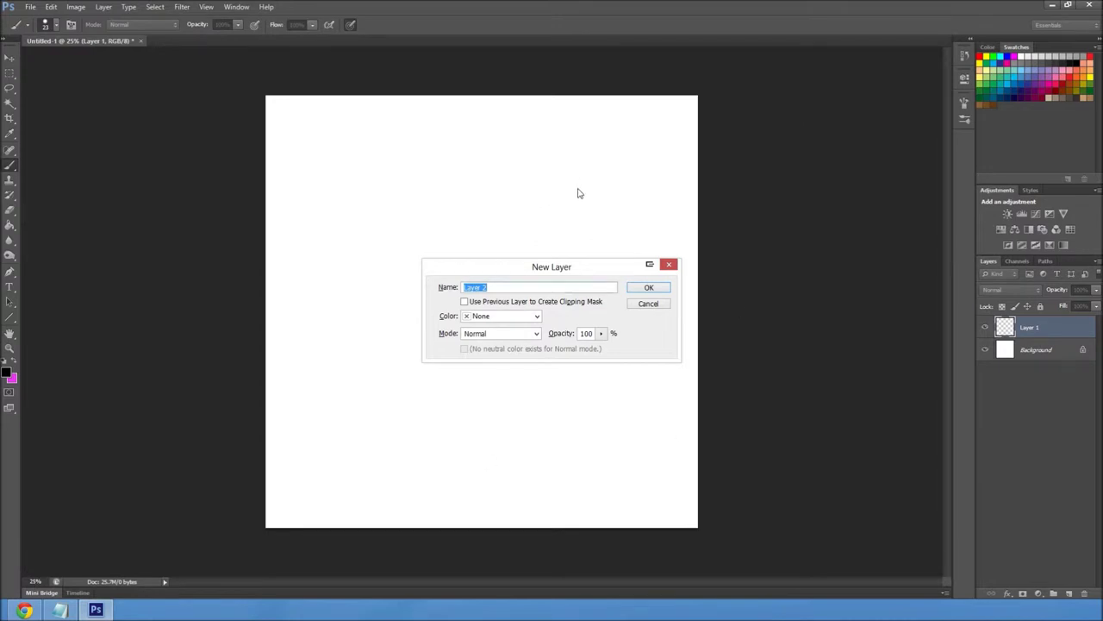
click(669, 267)
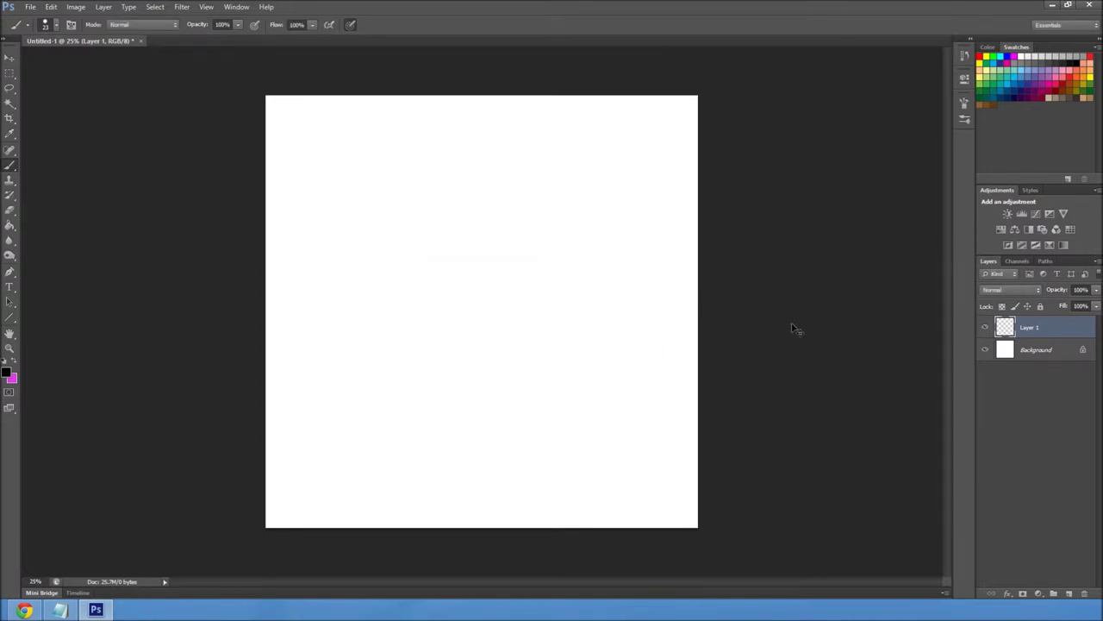
Add a second layer with 45% opacity and move it between Layer 1 and the background
key(ctrl+shift+n)
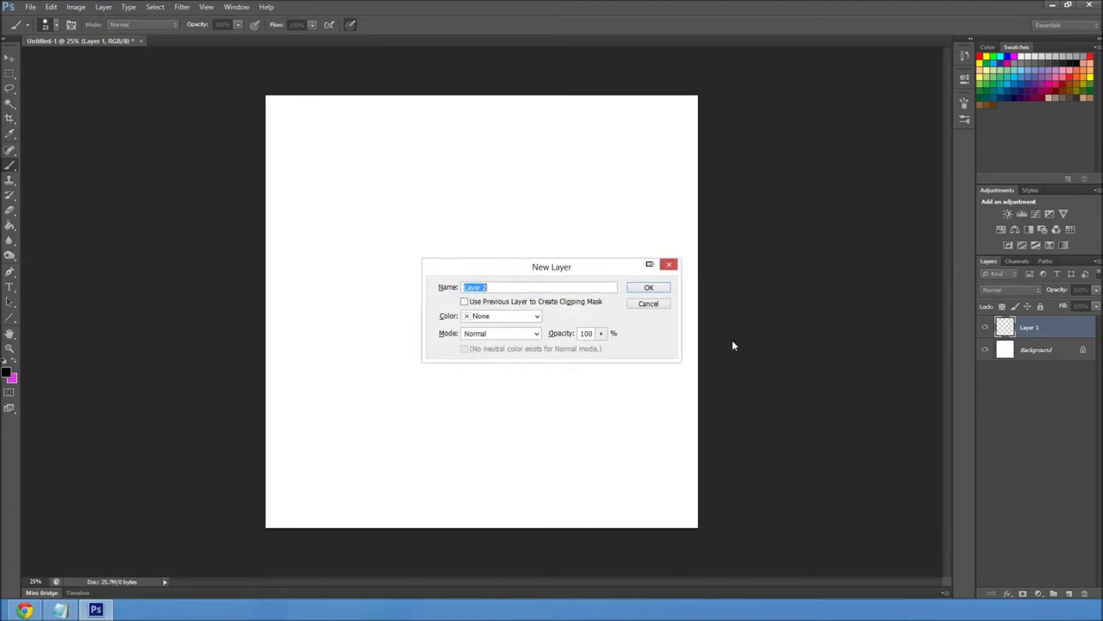
click(601, 332)
click(570, 349)
click(650, 286)
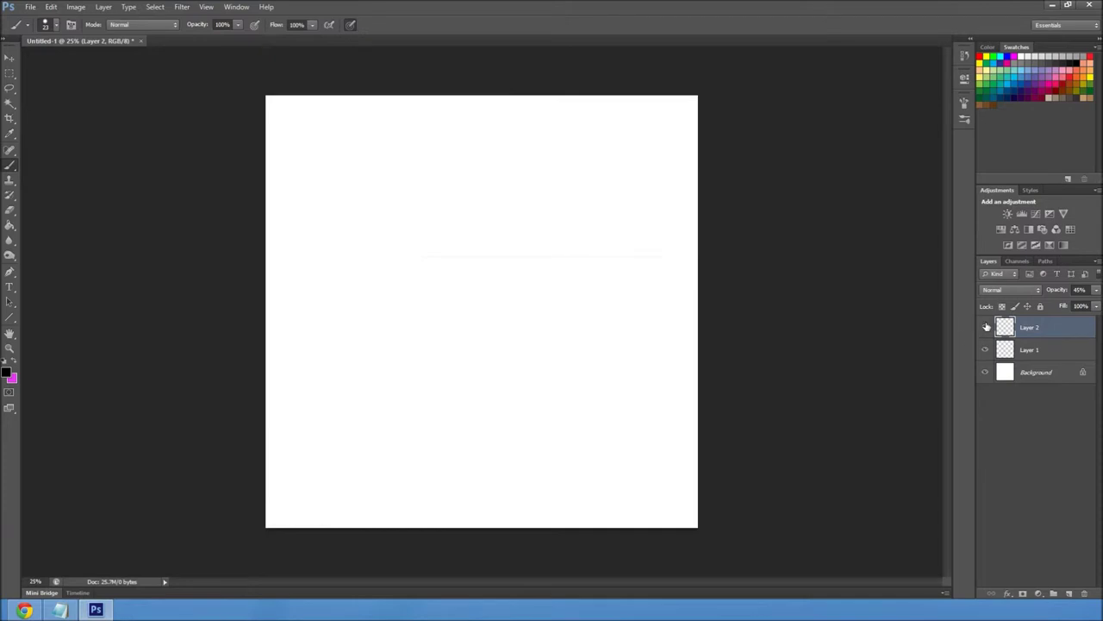
drag(1012, 327, 1013, 358)
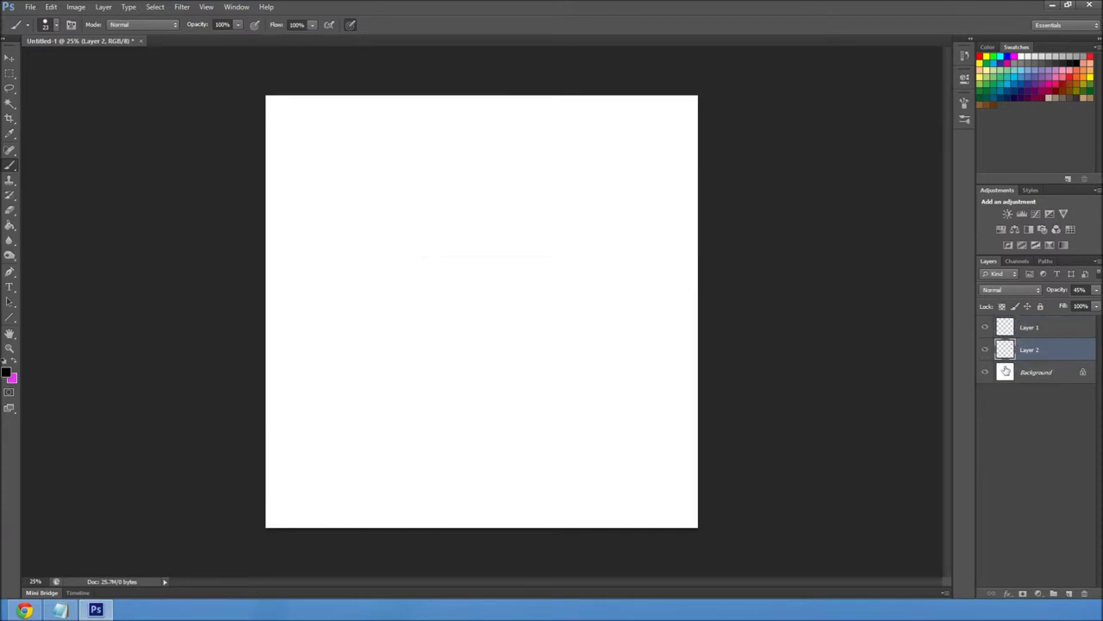
Paint one test stroke on Layer 2 and another on Layer 1 to compare their opacity, and undo both
click(1038, 334)
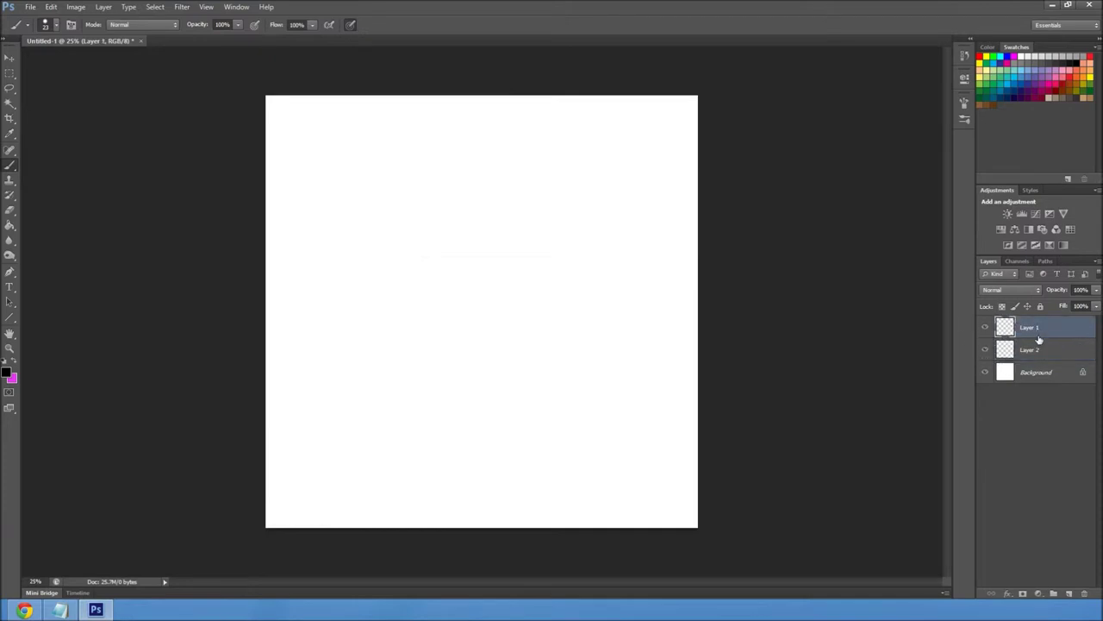
click(1036, 353)
click(1037, 333)
click(1000, 350)
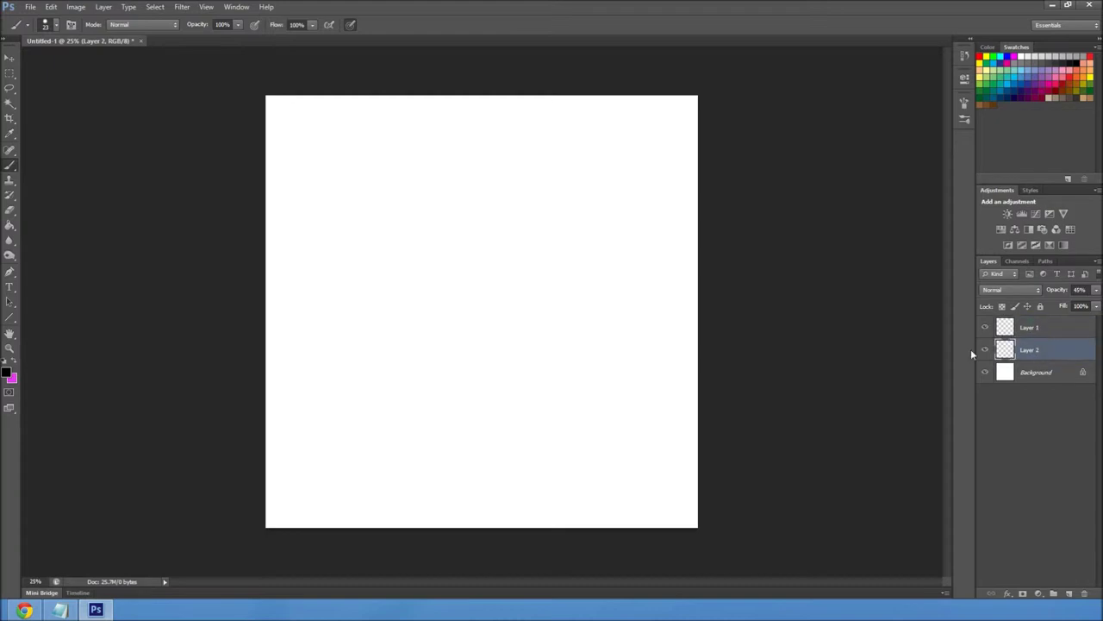
mouse_move(447, 234)
mouse_down()
mouse_move(394, 314)
mouse_move(450, 371)
mouse_up()
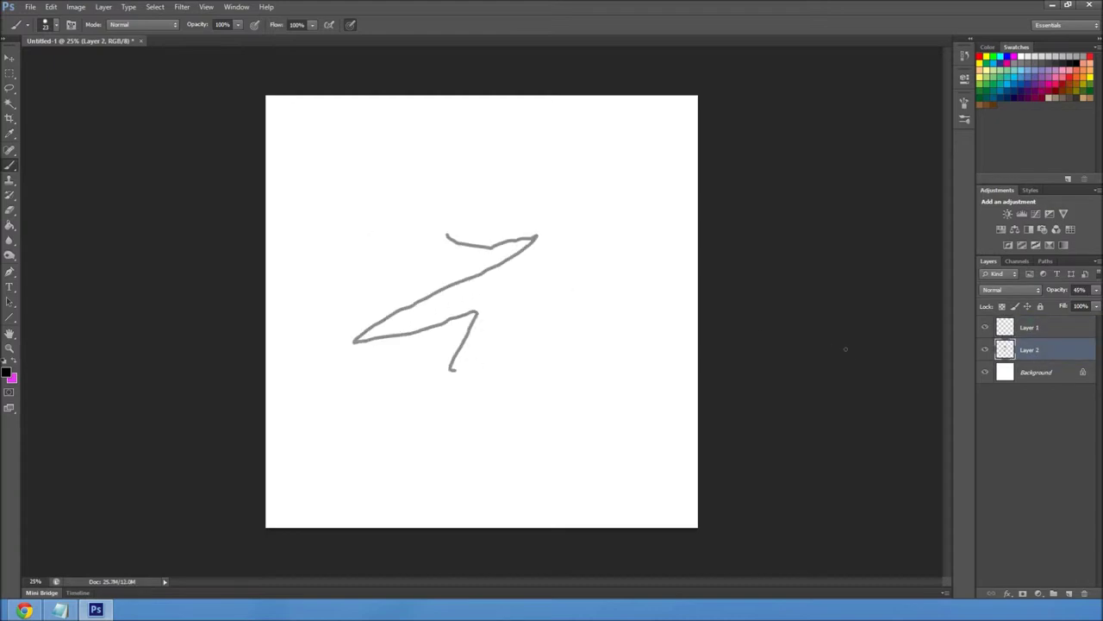
click(1012, 333)
drag(550, 261, 431, 301)
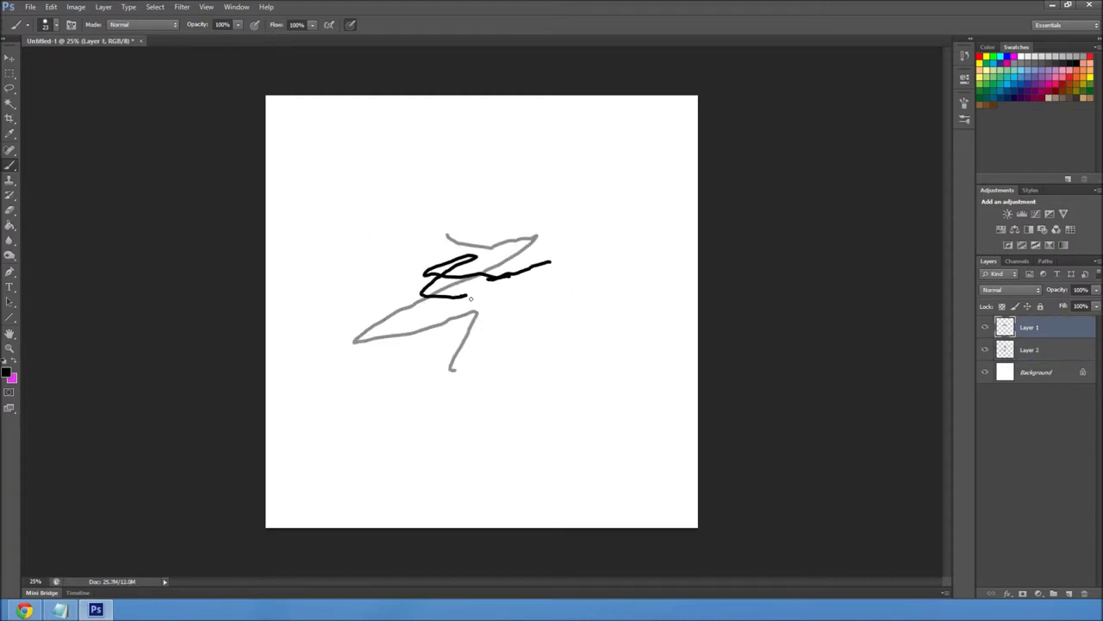
key(ctrl+alt+z)
key(ctrl+alt+z)
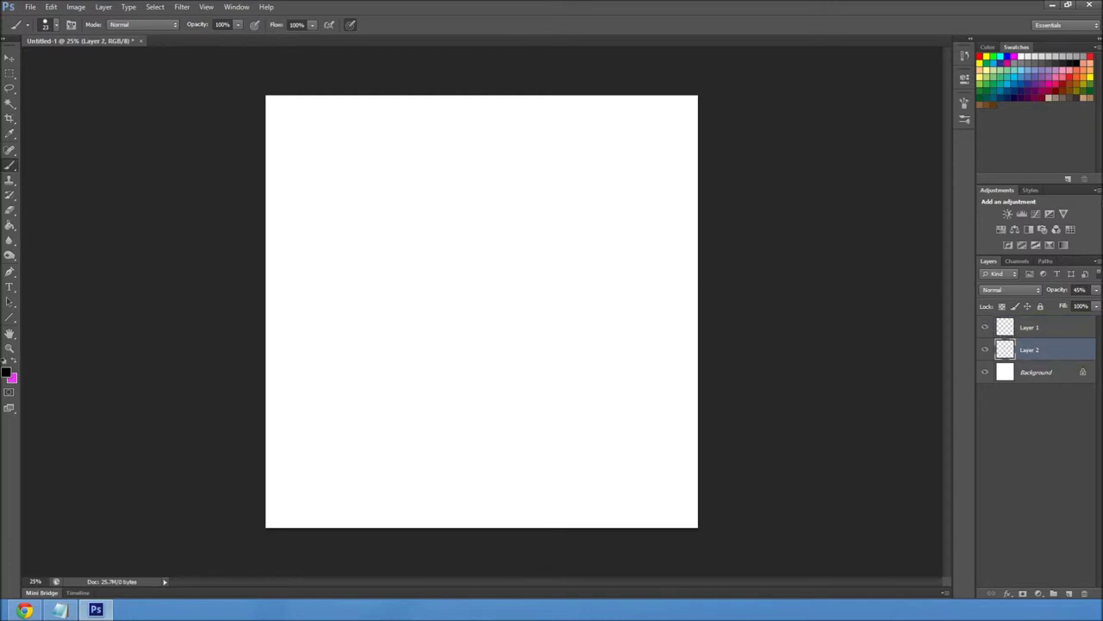
Set the foreground colour to light blue and fit the whole canvas on screen, ready to paint with the Brush tool
click(1026, 69)
scroll(468, 222, up, 2)
scroll(465, 220, up, 2)
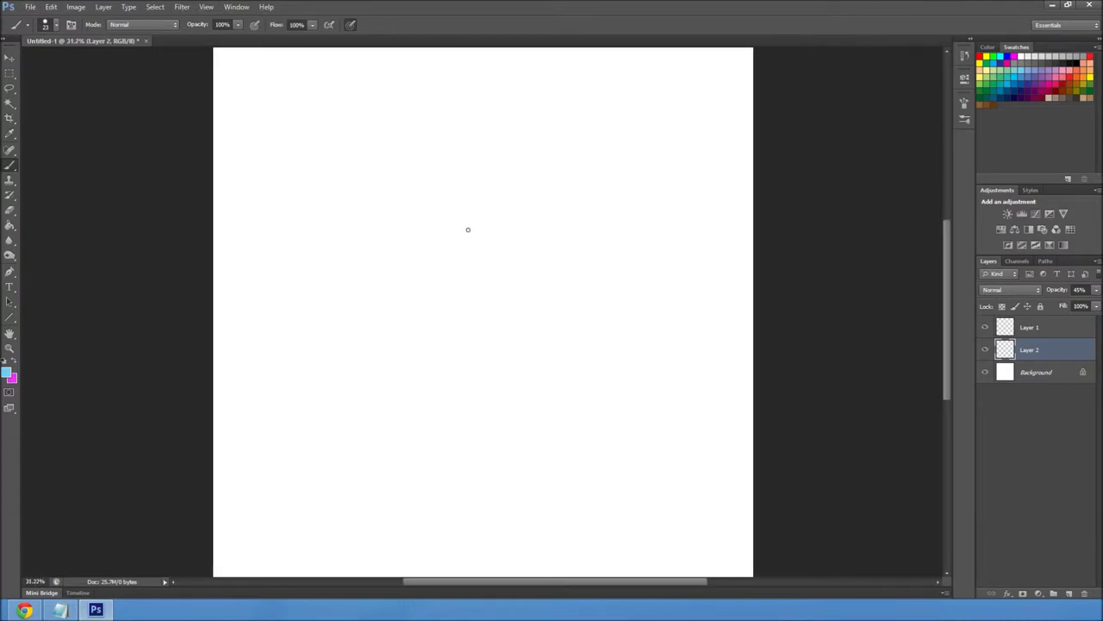
click(9, 348)
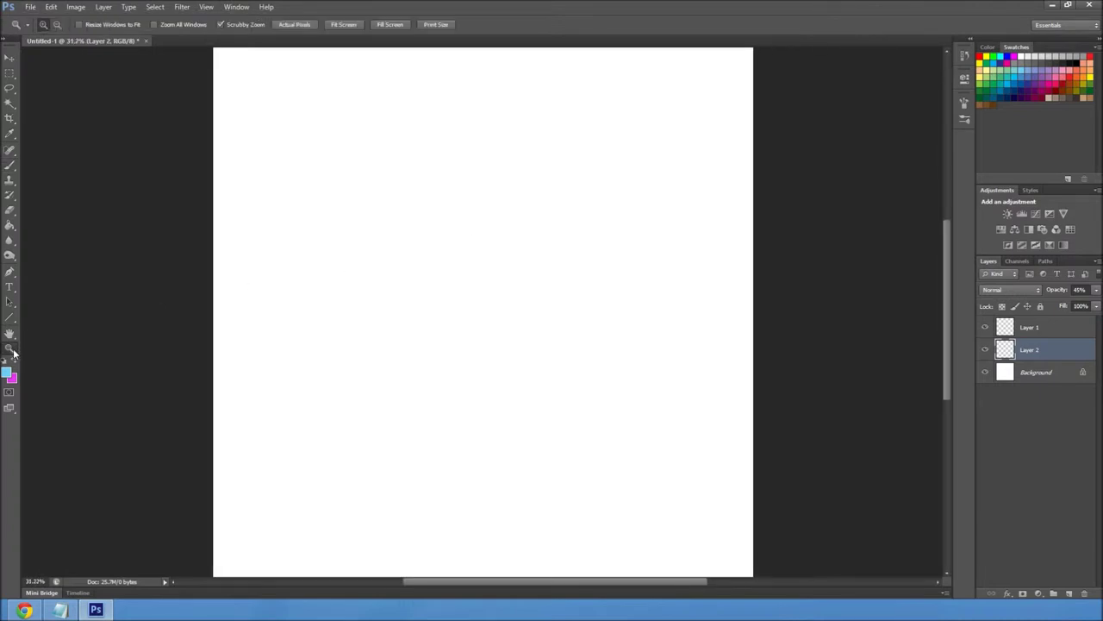
click(344, 25)
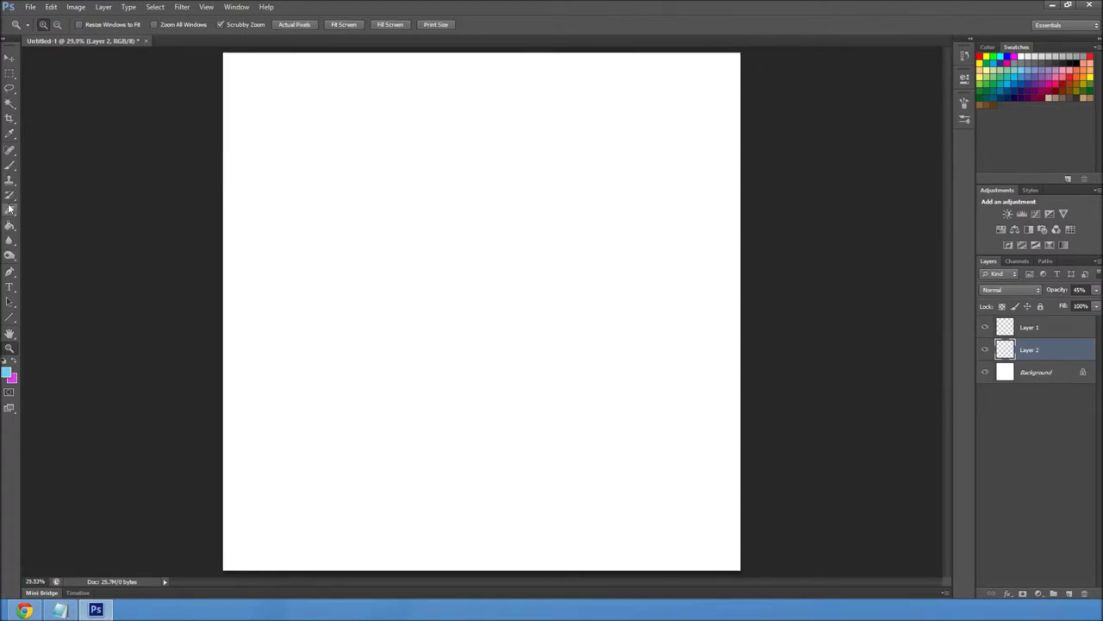
click(10, 164)
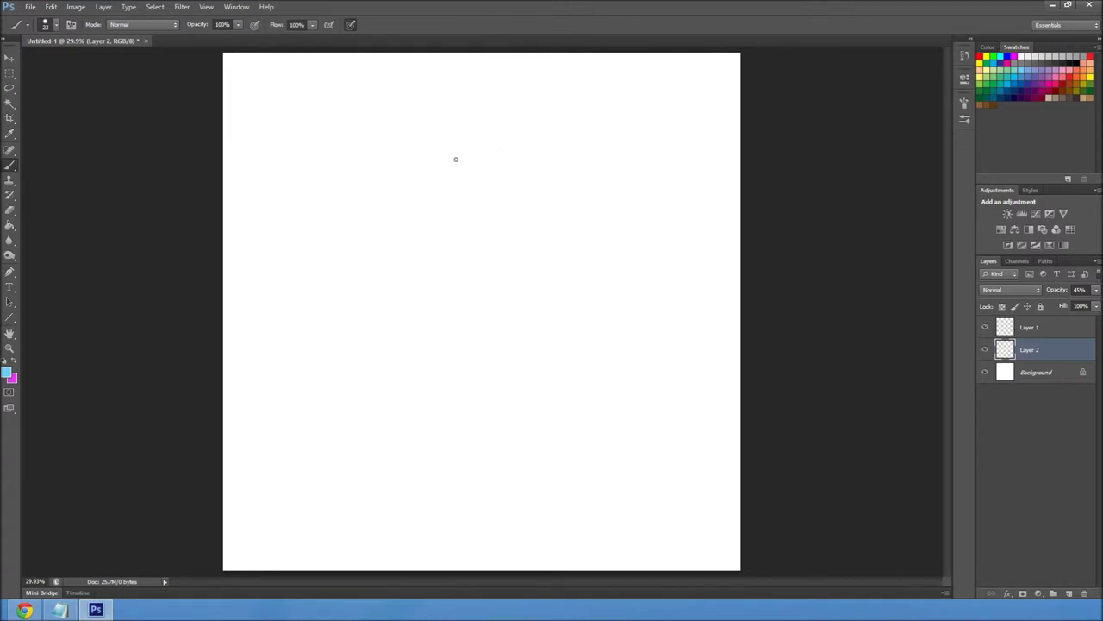
Sketch a light blue head oval with a pointed chin and a short neck in the upper middle of Layer 2
mouse_move(473, 152)
mouse_down()
mouse_move(496, 227)
mouse_move(507, 181)
mouse_move(446, 177)
mouse_move(499, 166)
mouse_up()
mouse_move(448, 207)
mouse_down()
mouse_move(477, 241)
mouse_move(490, 227)
mouse_move(485, 237)
mouse_up()
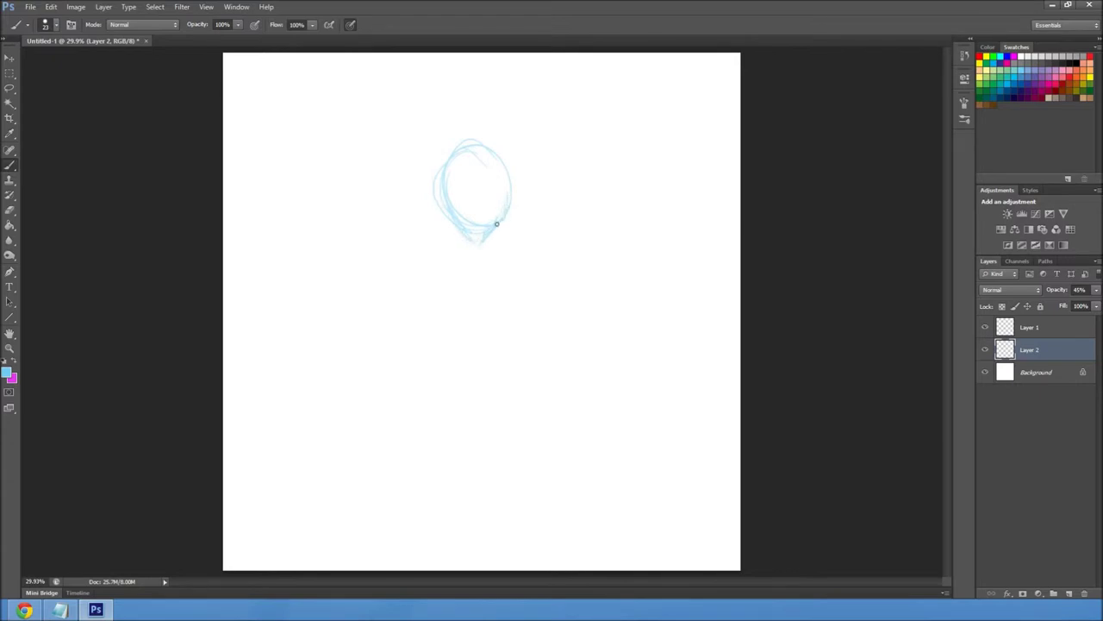
drag(503, 225, 500, 250)
key(ctrl+z)
mouse_move(495, 228)
mouse_down()
mouse_move(499, 249)
mouse_move(460, 253)
mouse_up()
Sketch the ribcage as a large oval below the neck, with a small shoulder circle on each side
drag(508, 258, 529, 324)
drag(450, 262, 438, 321)
mouse_move(527, 297)
mouse_down()
mouse_move(507, 361)
mouse_move(454, 339)
mouse_up()
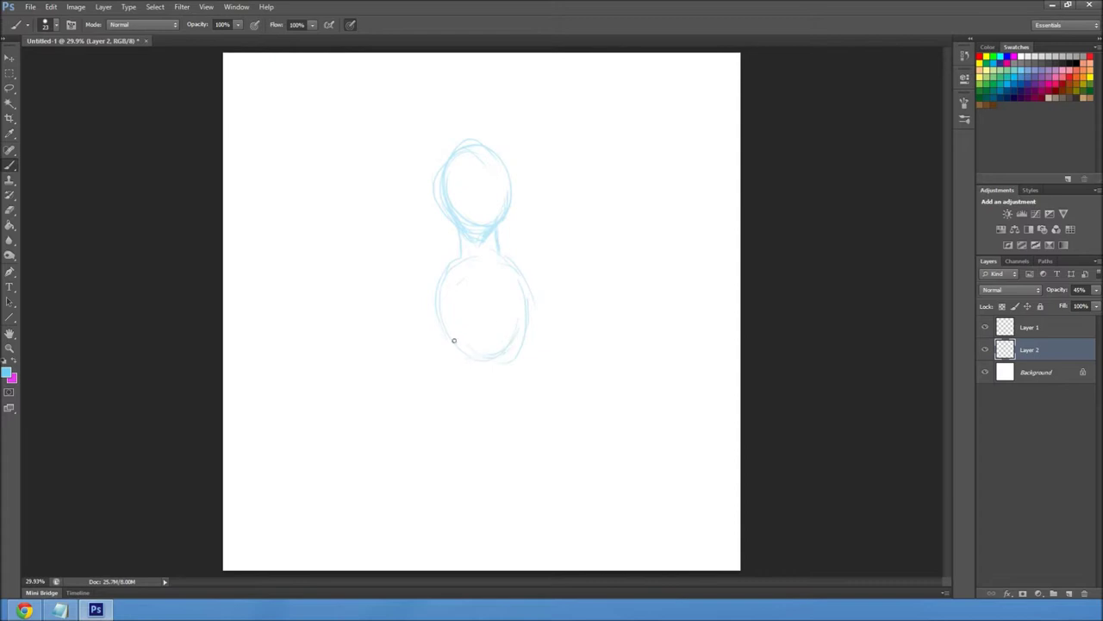
drag(449, 285, 445, 326)
mouse_move(453, 253)
mouse_down()
mouse_move(438, 286)
mouse_move(434, 275)
mouse_up()
drag(499, 253, 519, 260)
Draw the vertical centre line and the horizontal eye guidelines across the head
drag(479, 162, 483, 207)
mouse_move(474, 158)
mouse_down()
mouse_move(480, 248)
mouse_move(472, 169)
mouse_up()
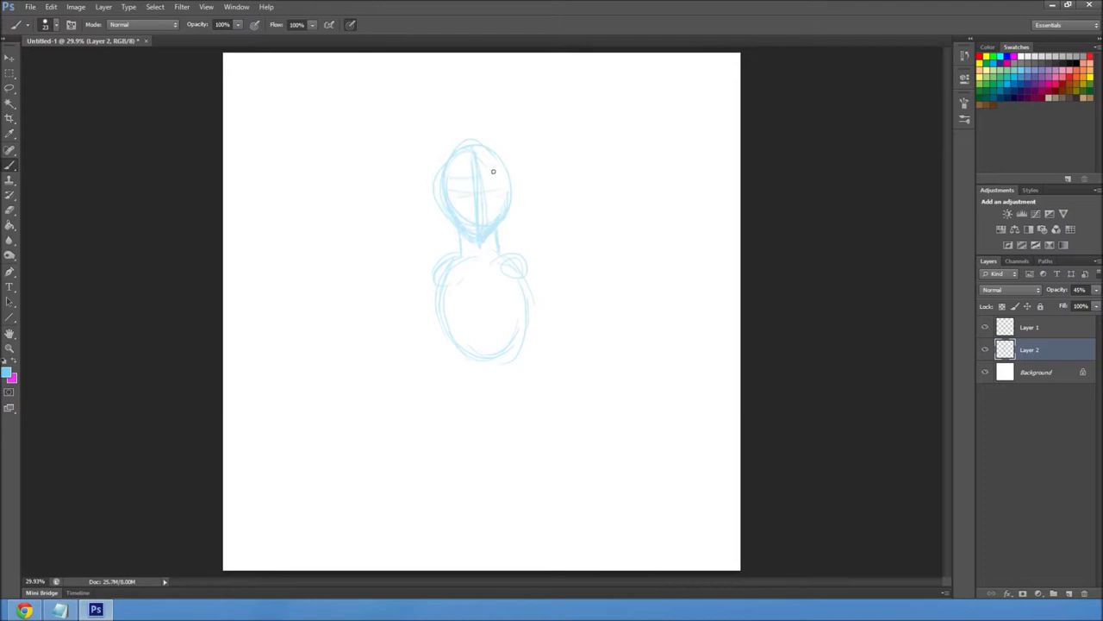
drag(446, 190, 512, 190)
Sketch the narrow waist and the pelvis oval under the ribcage, with a centre line down the torso
drag(443, 302, 464, 346)
drag(521, 282, 508, 370)
drag(461, 351, 451, 381)
drag(460, 379, 527, 400)
drag(482, 246, 489, 343)
Sketch the outlines of the thighs below the pelvis and reinforce the torso's centre line
drag(533, 414, 513, 515)
mouse_move(462, 393)
mouse_down()
mouse_move(477, 531)
mouse_move(466, 520)
mouse_up()
drag(533, 424, 513, 526)
drag(474, 263, 483, 345)
Sketch the figure's arms, one lowered outward and the other bent and raised, with small ovals for the hands
drag(435, 276, 424, 353)
drag(522, 259, 566, 238)
drag(597, 158, 584, 229)
drag(413, 367, 377, 403)
drag(422, 346, 379, 402)
drag(521, 252, 586, 226)
drag(375, 396, 371, 421)
drag(589, 131, 598, 150)
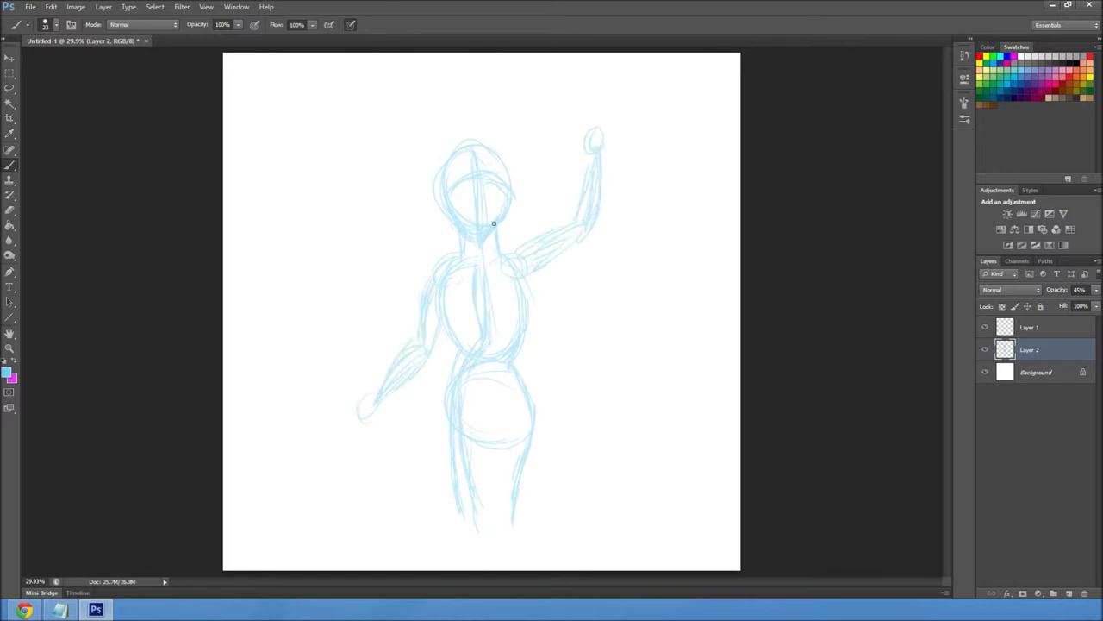
Select Layer 1 above the blue sketch layer
click(1030, 327)
Try a few strokes on Layer 1 in the empty area beside the raised arm, undoing each one
drag(645, 212, 685, 314)
key(ctrl+z)
drag(694, 195, 698, 240)
key(ctrl+z)
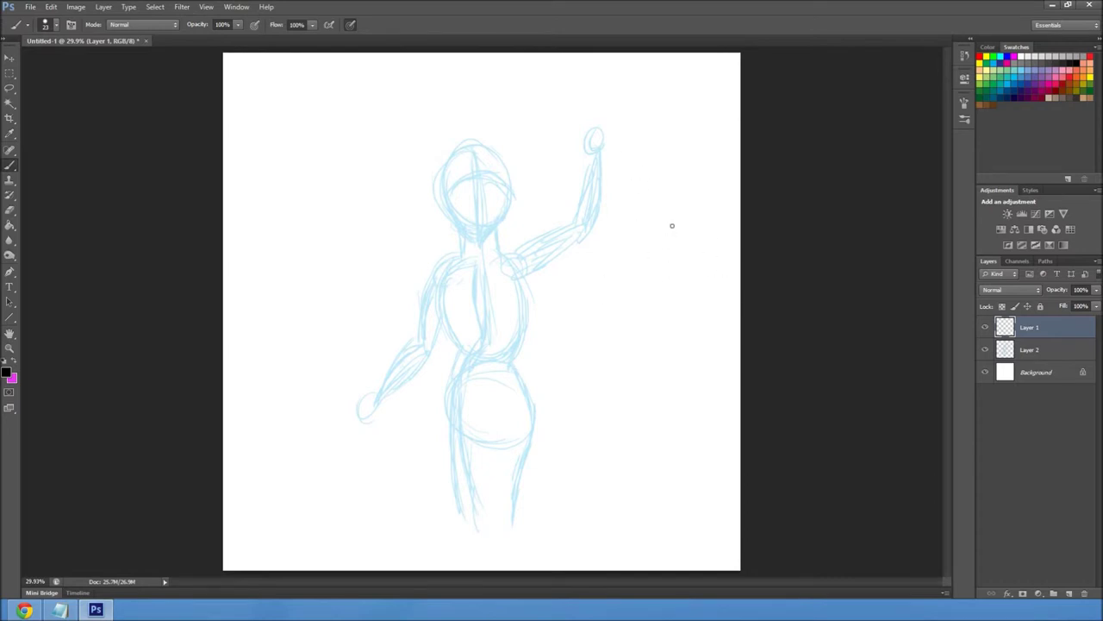
drag(661, 209, 663, 272)
key(ctrl+z)
On Layer 2, sketch a teardrop shape for the breast on the lowered-arm side of the chest
scroll(555, 356, up, 2)
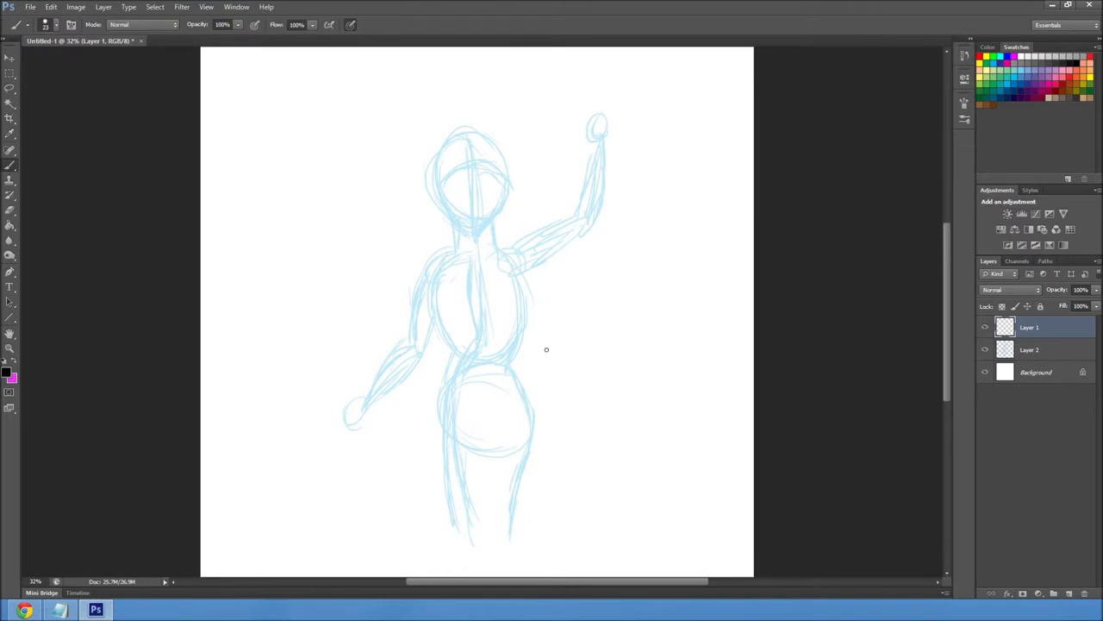
scroll(553, 359, up, 2)
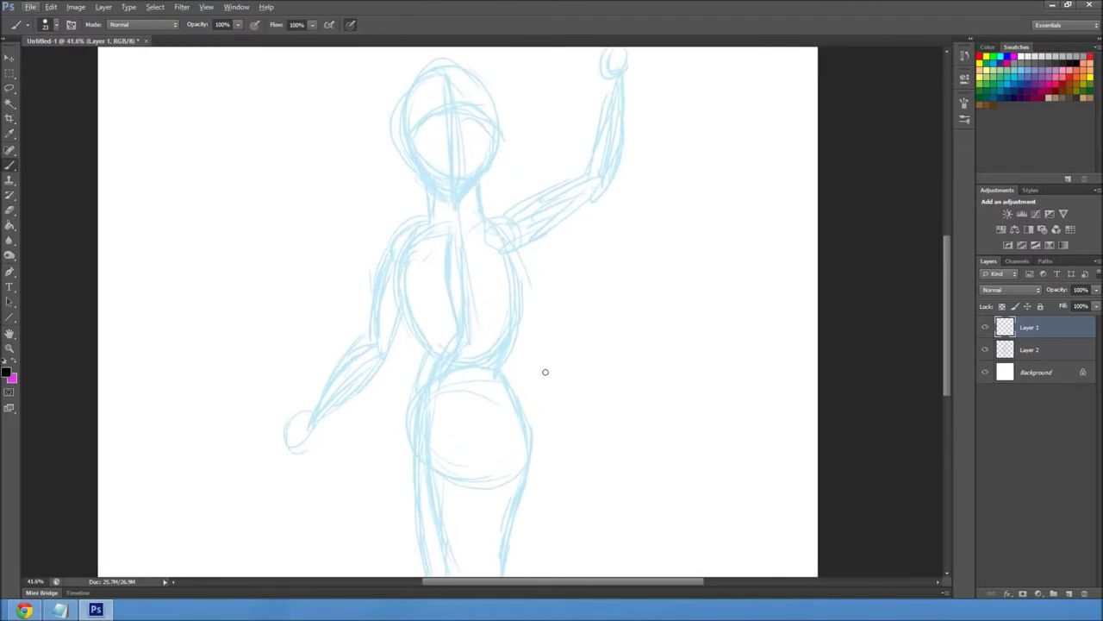
click(1013, 347)
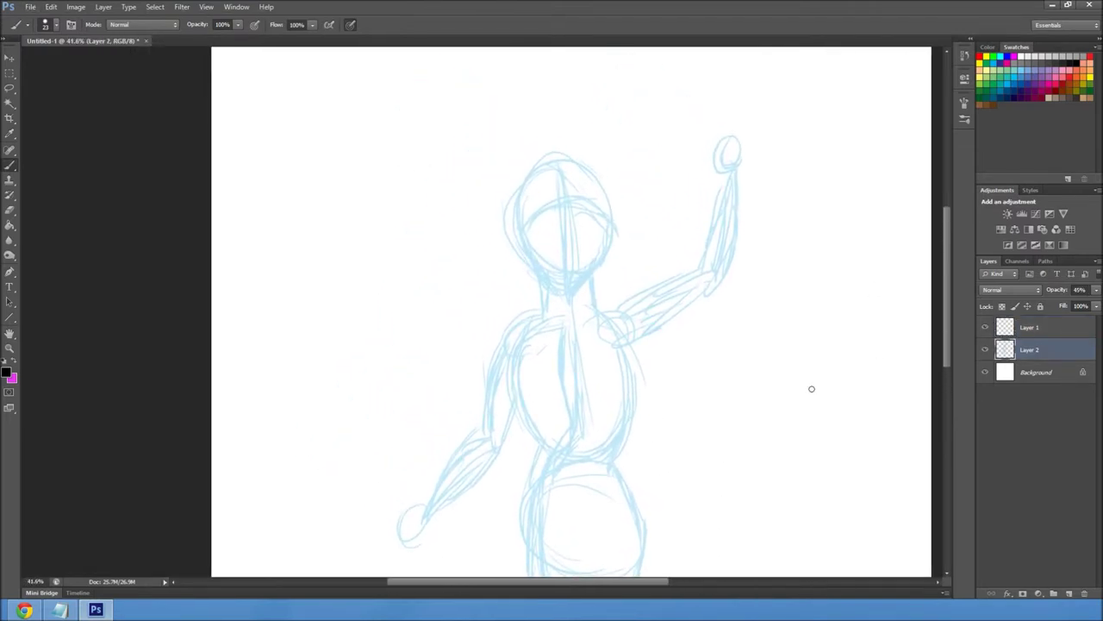
mouse_move(545, 320)
mouse_down()
mouse_move(532, 373)
mouse_move(541, 403)
mouse_up()
drag(581, 369, 541, 403)
mouse_move(552, 320)
mouse_down()
mouse_move(528, 401)
mouse_move(562, 345)
mouse_move(571, 373)
mouse_move(524, 406)
mouse_up()
mouse_move(543, 329)
mouse_down()
mouse_move(523, 398)
mouse_move(558, 401)
mouse_up()
mouse_move(539, 340)
mouse_down()
mouse_move(522, 390)
mouse_move(570, 385)
mouse_move(569, 365)
mouse_move(531, 416)
mouse_up()
Sketch a matching teardrop breast shape on the raised-arm side of the chest
drag(592, 331, 593, 367)
drag(593, 309, 597, 388)
mouse_move(612, 333)
mouse_down()
mouse_move(631, 392)
mouse_move(588, 381)
mouse_move(636, 359)
mouse_move(625, 391)
mouse_move(643, 362)
mouse_up()
drag(618, 337, 636, 374)
drag(588, 326, 587, 379)
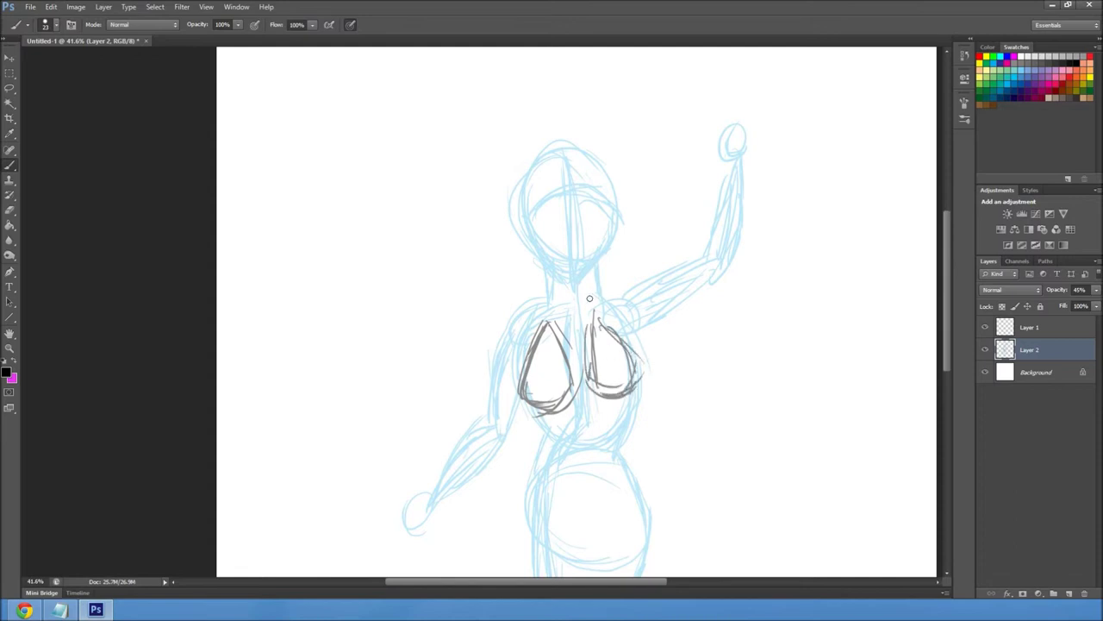
click(1008, 328)
mouse_move(606, 312)
mouse_down()
mouse_move(712, 339)
mouse_move(752, 292)
mouse_up()
key(ctrl+z)
key(alt+bracketleft)
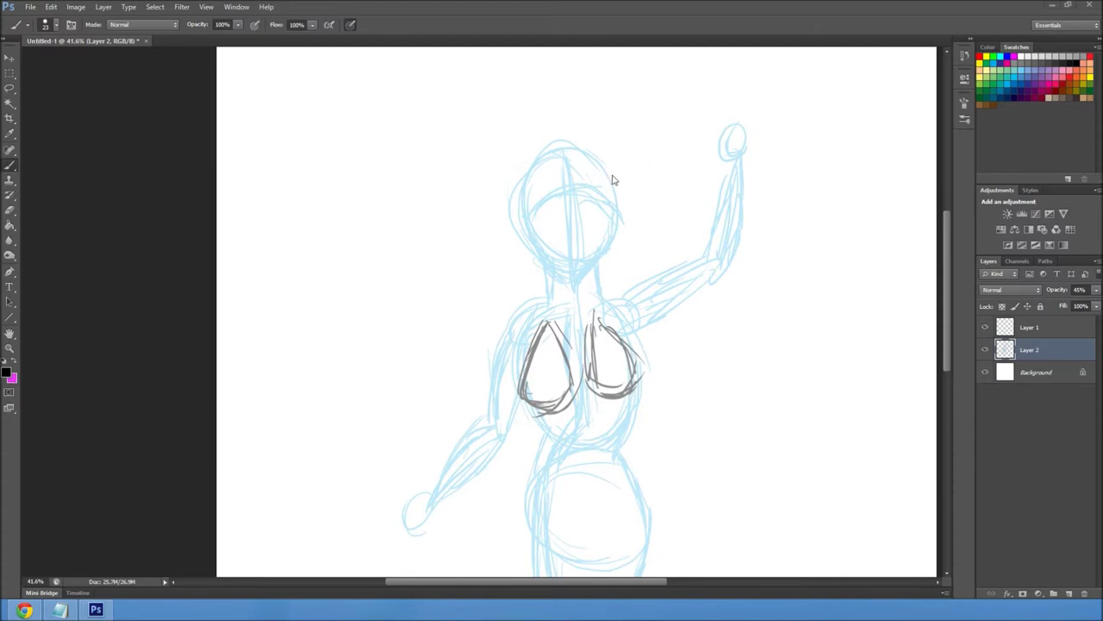
click(647, 168)
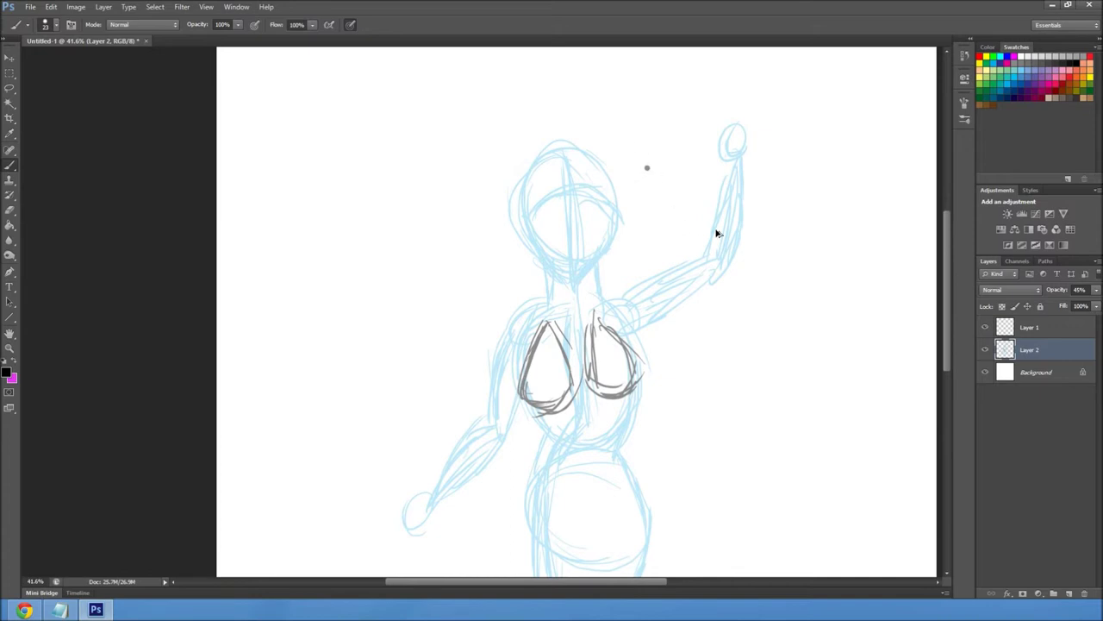
Select Layer 1 and set the layer filter type to Mode
click(990, 276)
click(1025, 328)
click(1027, 329)
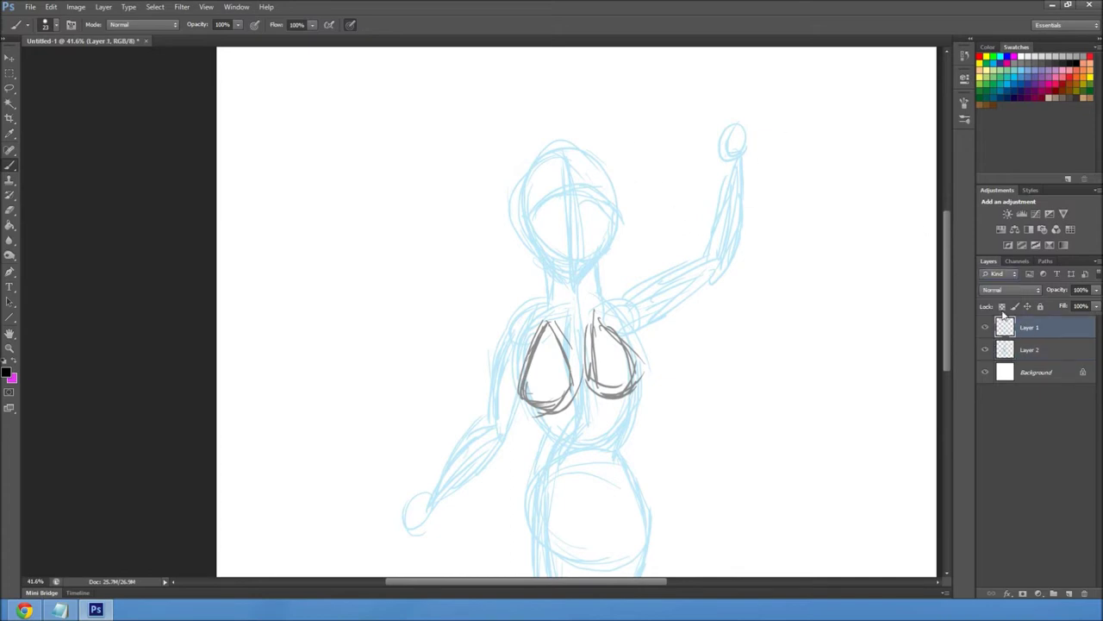
click(1012, 276)
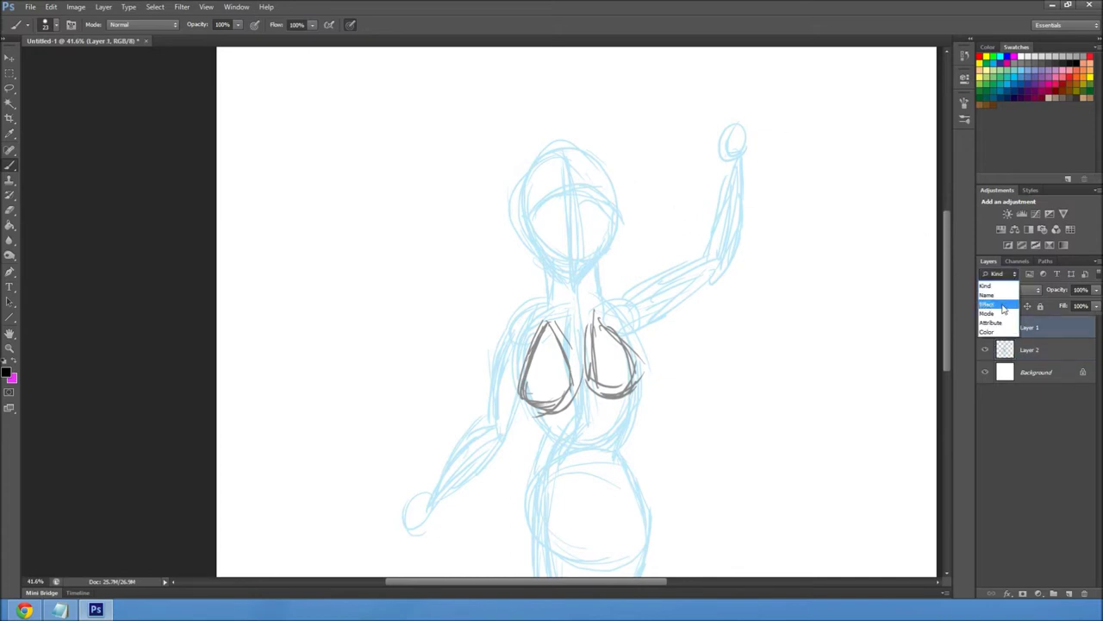
click(991, 314)
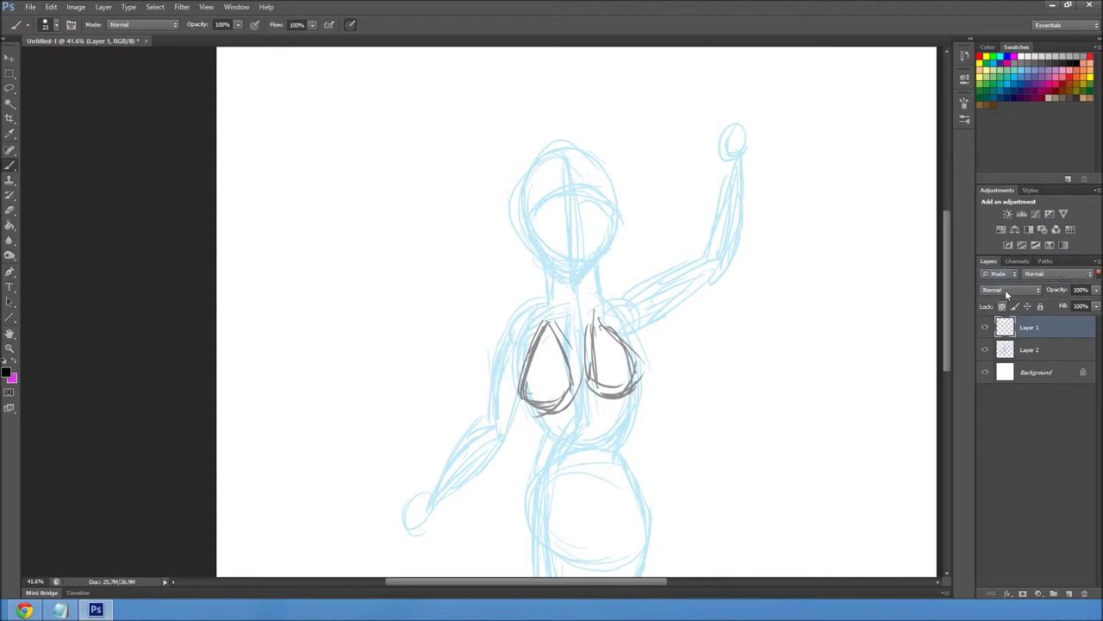
drag(849, 181, 878, 238)
drag(856, 174, 867, 168)
mouse_move(856, 221)
mouse_down()
mouse_move(876, 190)
mouse_move(870, 163)
mouse_up()
Ink the curves of both cheeks in black on Layer 1 along the sides of the sketched head
scroll(602, 227, up, 2)
scroll(598, 233, up, 3)
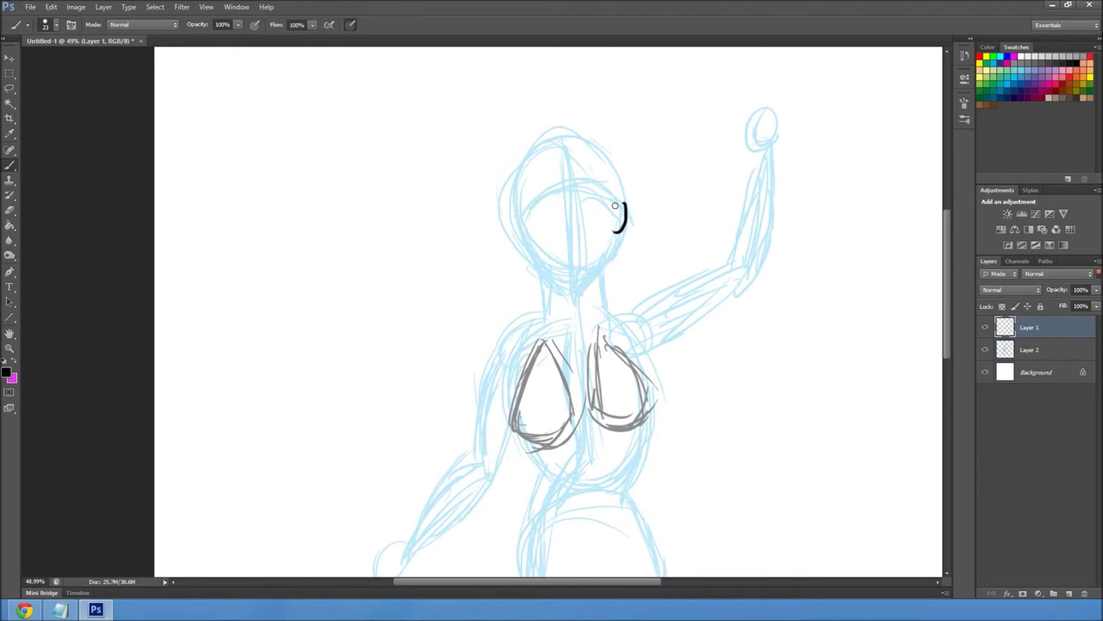
scroll(537, 220, up, 5)
scroll(499, 206, up, 1)
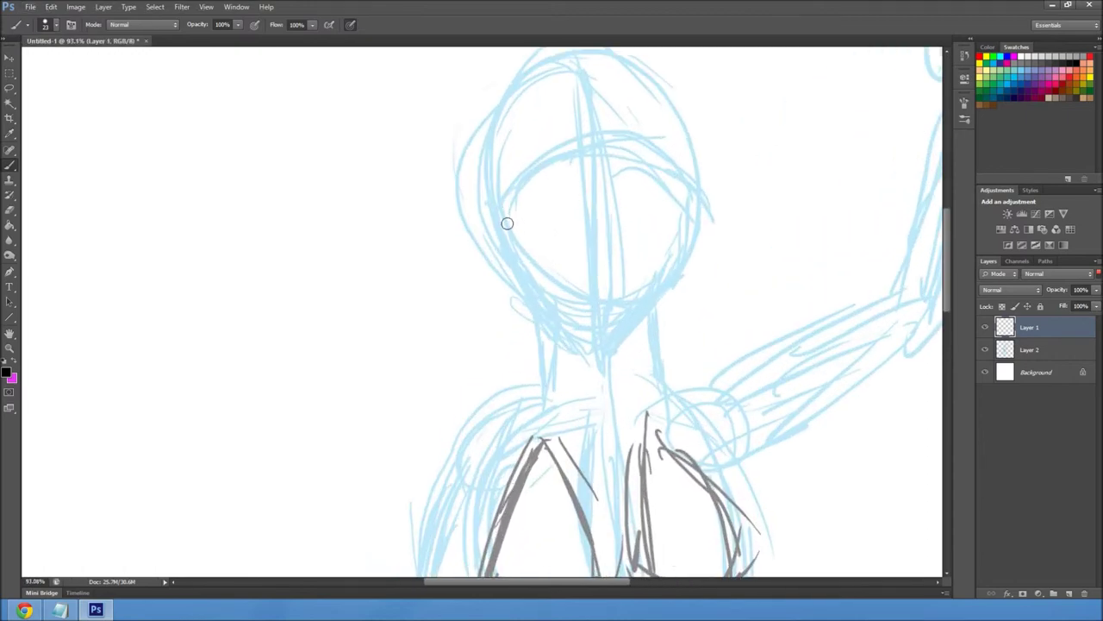
drag(491, 200, 504, 259)
key(ctrl+z)
drag(492, 188, 509, 259)
key(ctrl+z)
drag(489, 200, 574, 335)
key(ctrl+z)
drag(489, 201, 514, 261)
drag(696, 186, 678, 253)
Ink the jawline from both cheeks down to a narrow, rounded chin, redoing strokes as needed
drag(510, 259, 582, 330)
key(ctrl+z)
drag(510, 259, 586, 326)
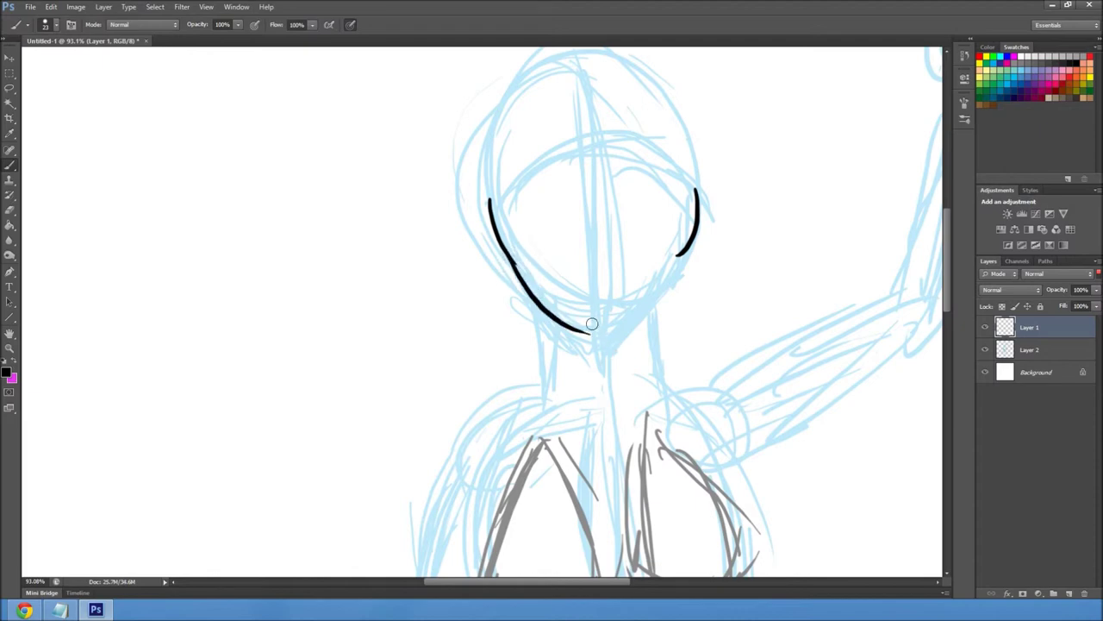
key(ctrl+z)
mouse_move(502, 248)
mouse_down()
mouse_move(593, 349)
mouse_move(617, 347)
mouse_move(636, 324)
mouse_move(688, 228)
mouse_move(621, 336)
mouse_up()
key(ctrl+z)
key(ctrl+z)
key(ctrl+z)
mouse_move(686, 253)
mouse_down()
mouse_move(623, 342)
mouse_move(653, 309)
mouse_up()
key(ctrl+z)
key(ctrl+z)
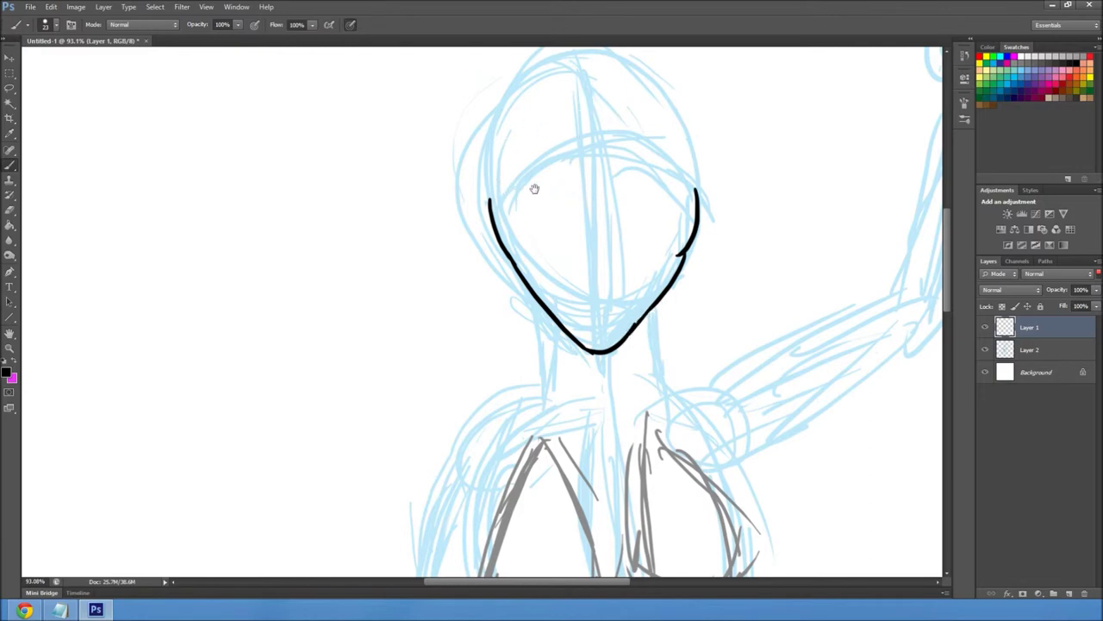
Draw two slanted eyebrow arcs along the curved guideline across the face
drag(505, 180, 557, 143)
mouse_move(627, 138)
mouse_down()
mouse_move(691, 176)
mouse_move(664, 149)
mouse_move(644, 146)
mouse_move(686, 170)
mouse_up()
key(ctrl+z)
key(ctrl+z)
key(ctrl+z)
key(ctrl+z)
drag(623, 135, 685, 172)
key(ctrl+z)
drag(627, 138, 685, 170)
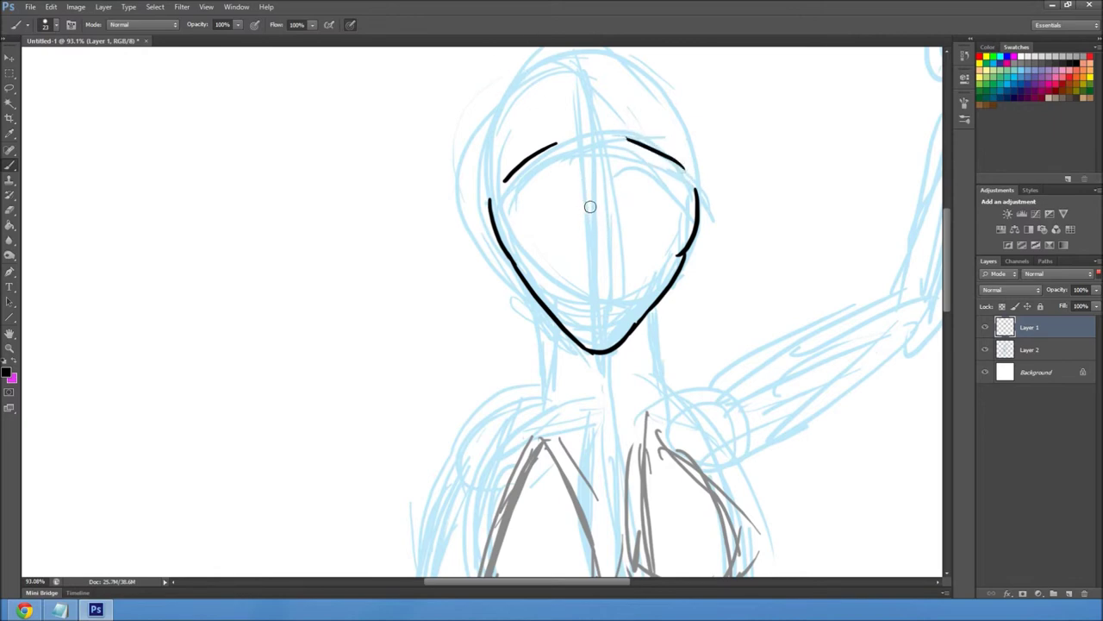
drag(578, 219, 608, 208)
drag(573, 210, 614, 198)
key(ctrl+z)
key(ctrl+z)
key(ctrl+z)
mouse_move(590, 155)
mouse_down()
mouse_move(572, 224)
mouse_move(600, 170)
mouse_move(621, 217)
mouse_move(573, 228)
mouse_move(617, 222)
mouse_up()
key(ctrl+alt+z)
key(ctrl+alt+z)
key(ctrl+alt+z)
key(ctrl+alt+z)
key(ctrl+alt+z)
key(ctrl+alt+z)
Redraw the right eyebrow and add a short arched nose line on the face's centre line
drag(629, 135, 685, 180)
key(ctrl+alt+z)
drag(624, 136, 684, 171)
mouse_move(581, 206)
mouse_down()
mouse_move(602, 195)
mouse_move(616, 203)
mouse_up()
key(ctrl+alt+z)
Draw a tall oval for the open mouth between the nose and the chin
drag(596, 242, 579, 297)
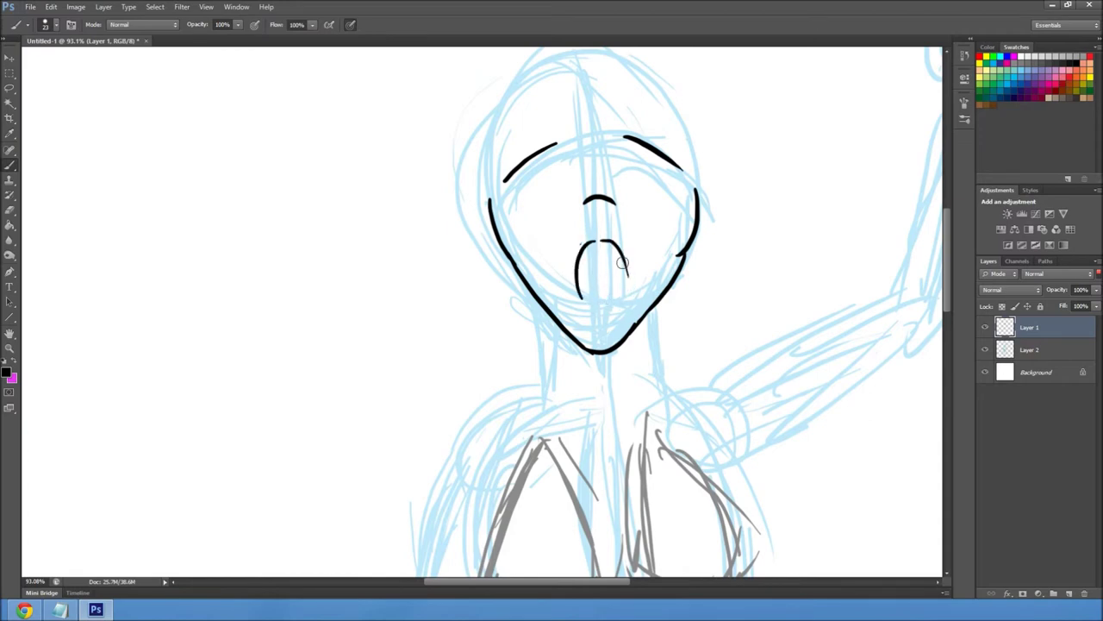
mouse_move(605, 242)
mouse_down()
mouse_move(626, 294)
mouse_move(630, 279)
mouse_move(606, 319)
mouse_up()
key(ctrl+z)
mouse_move(625, 272)
mouse_down()
mouse_move(606, 309)
mouse_move(592, 302)
mouse_up()
mouse_move(592, 242)
mouse_down()
mouse_move(610, 243)
mouse_move(587, 242)
mouse_up()
key(ctrl+z)
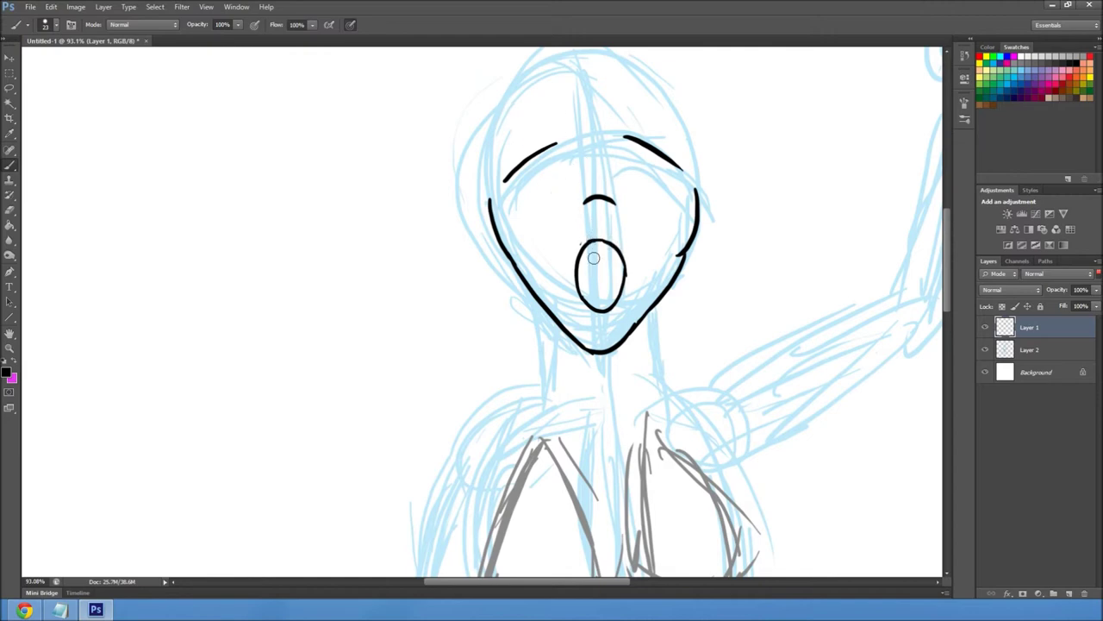
Add short upper and lower teeth lines inside the mouth oval
drag(583, 248, 620, 246)
key(ctrl+z)
key(ctrl+z)
drag(582, 300, 620, 297)
drag(541, 205, 569, 253)
mouse_move(371, 193)
mouse_down()
mouse_move(443, 150)
mouse_move(478, 191)
mouse_up()
mouse_move(487, 149)
mouse_down()
mouse_move(445, 173)
mouse_move(394, 182)
mouse_move(414, 331)
mouse_up()
key(ctrl+z)
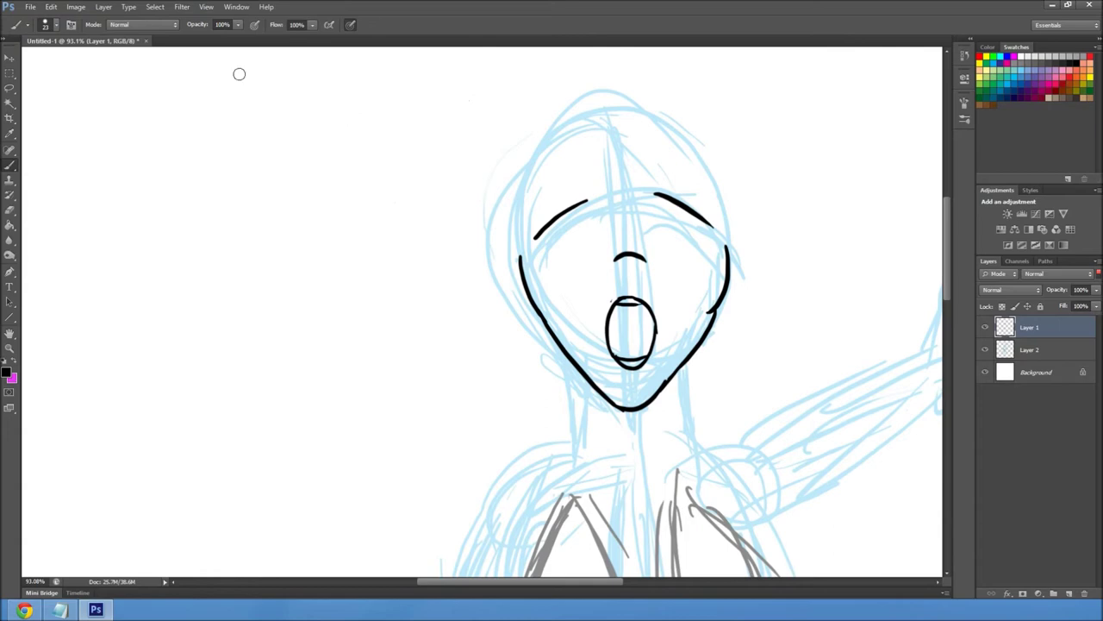
Set the brush size to 15 px and test it with a stroke beside the head, undoing the stroke
click(56, 26)
drag(25, 60, 23, 61)
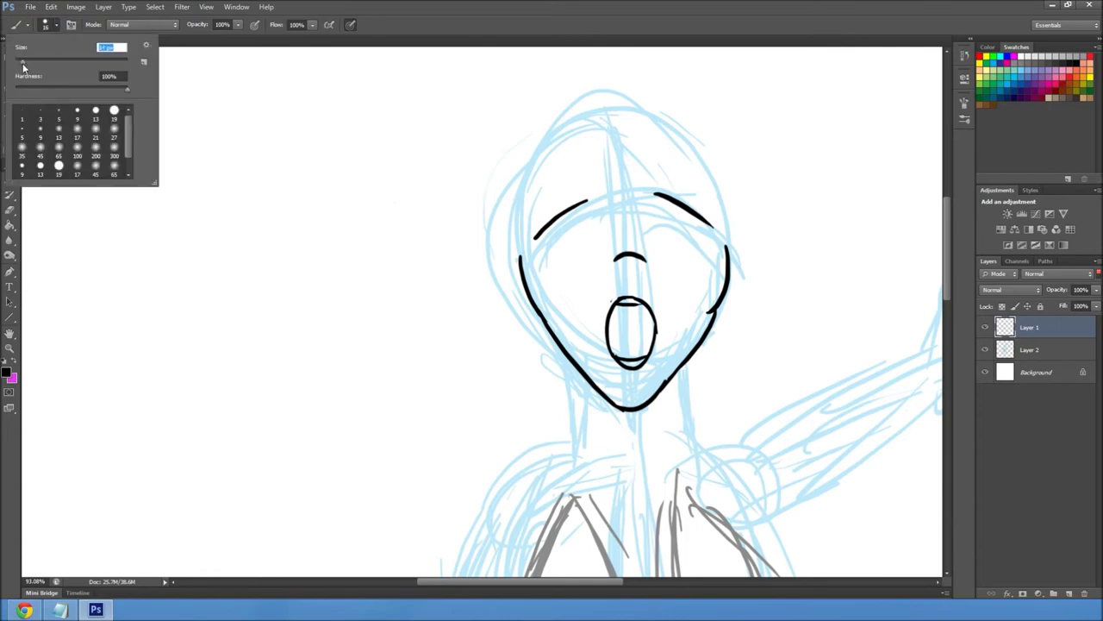
key(Return)
drag(365, 204, 446, 183)
key(ctrl+z)
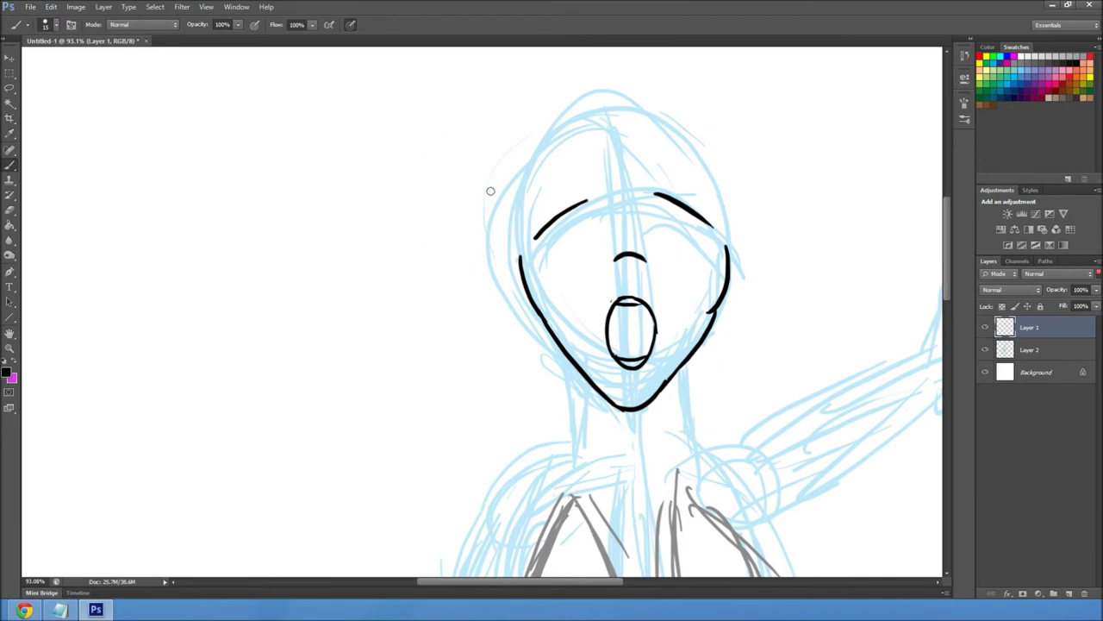
Draw narrow ears on both sides of the head, joining them to the cheek lines
mouse_move(517, 222)
mouse_down()
mouse_move(508, 230)
mouse_move(519, 272)
mouse_up()
key(ctrl+z)
drag(515, 226, 519, 283)
drag(723, 208, 737, 254)
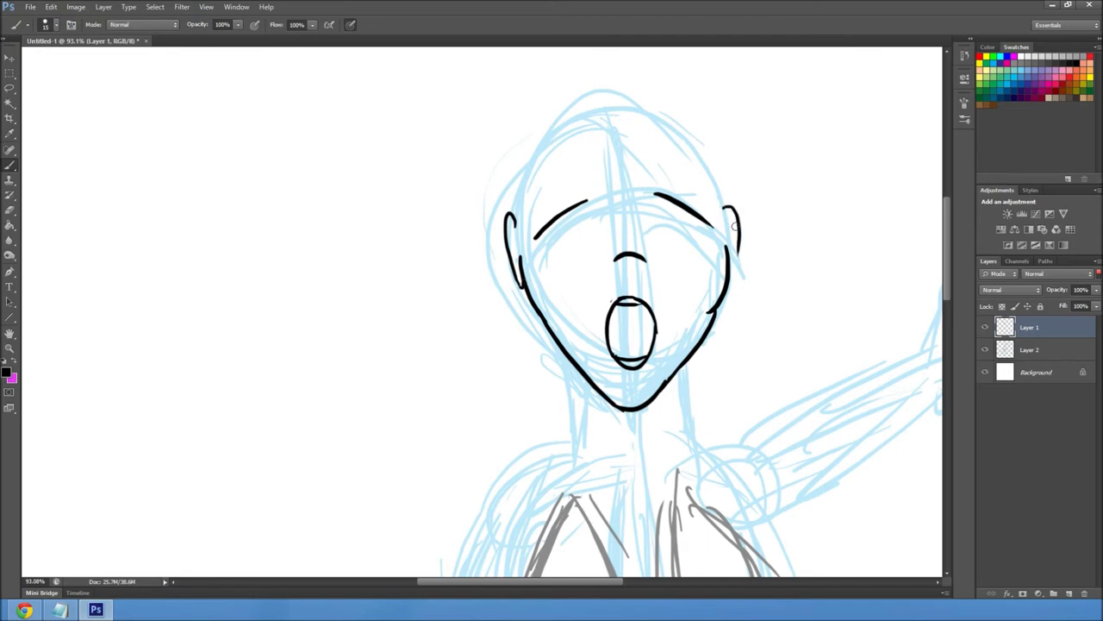
key(ctrl+z)
drag(726, 208, 735, 258)
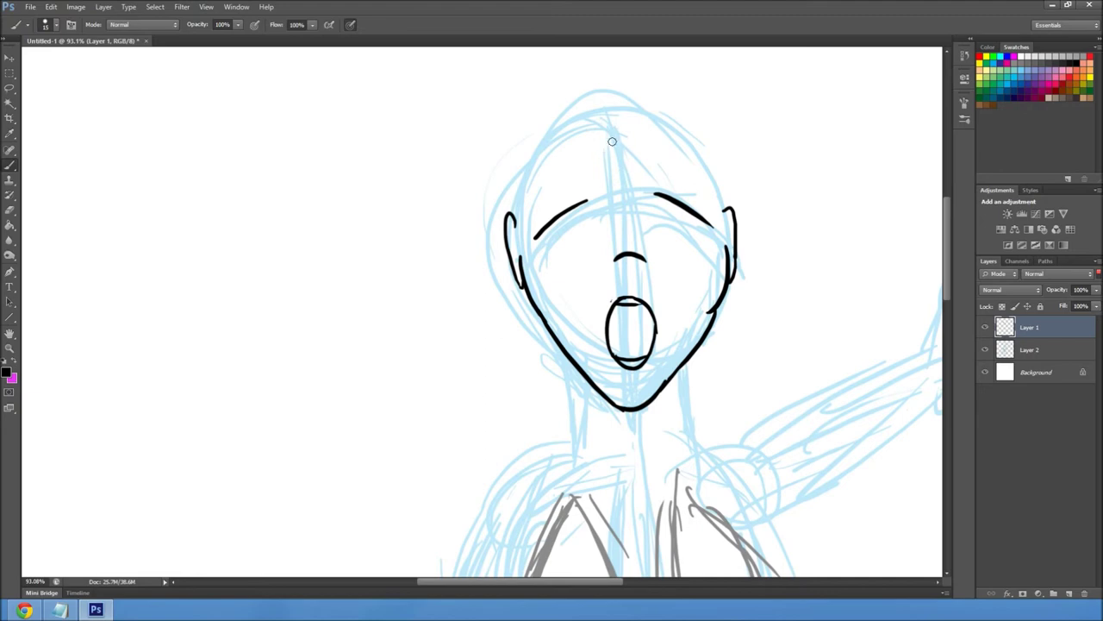
Draw two curled front locks parting from the centre of the forehead, one toward each side
mouse_move(614, 142)
mouse_down()
mouse_move(575, 143)
mouse_move(554, 178)
mouse_up()
key(ctrl+z)
drag(615, 141, 541, 191)
key(ctrl+z)
mouse_move(617, 139)
mouse_down()
mouse_move(562, 165)
mouse_move(520, 159)
mouse_move(635, 114)
mouse_up()
key(ctrl+z)
mouse_move(522, 159)
mouse_down()
mouse_move(617, 124)
mouse_move(676, 126)
mouse_move(706, 158)
mouse_up()
mouse_move(617, 138)
mouse_down()
mouse_move(666, 101)
mouse_move(709, 133)
mouse_up()
key(ctrl+z)
key(ctrl+alt+z)
mouse_move(635, 134)
mouse_down()
mouse_move(684, 174)
mouse_move(686, 111)
mouse_move(684, 174)
mouse_up()
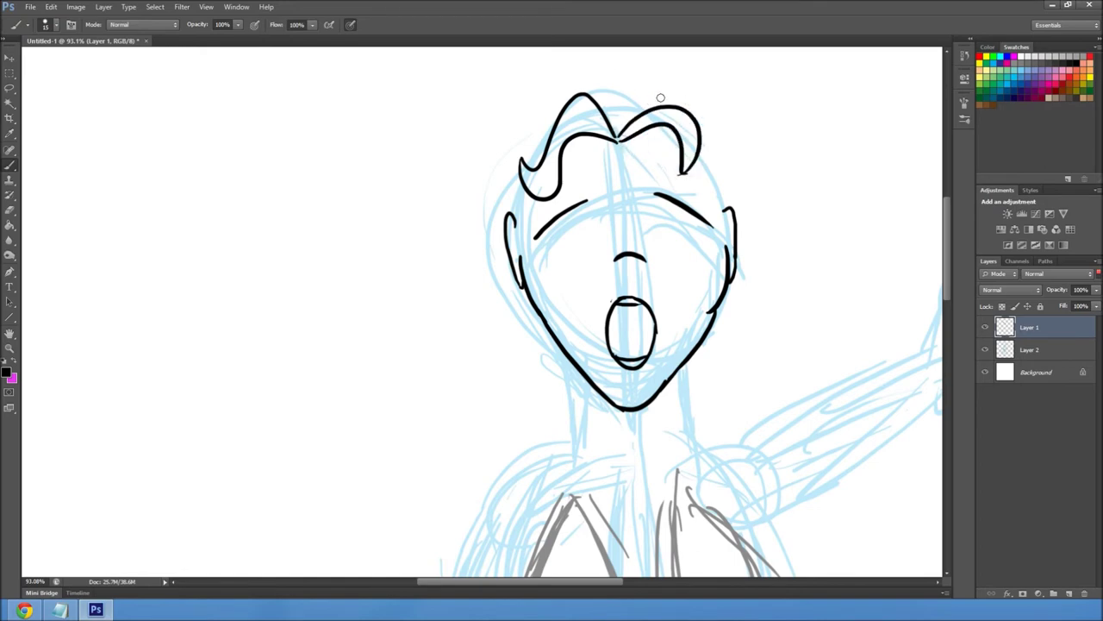
Draw the wavy outer contour of the hair from the parting to both ears, with short hatch marks at the temples
drag(538, 196, 516, 219)
mouse_move(614, 92)
mouse_down()
mouse_move(588, 84)
mouse_move(528, 145)
mouse_up()
key(ctrl+z)
mouse_move(617, 136)
mouse_down()
mouse_move(627, 113)
mouse_move(565, 89)
mouse_move(496, 180)
mouse_move(514, 240)
mouse_up()
mouse_move(630, 90)
mouse_down()
mouse_move(693, 91)
mouse_move(743, 210)
mouse_move(739, 244)
mouse_up()
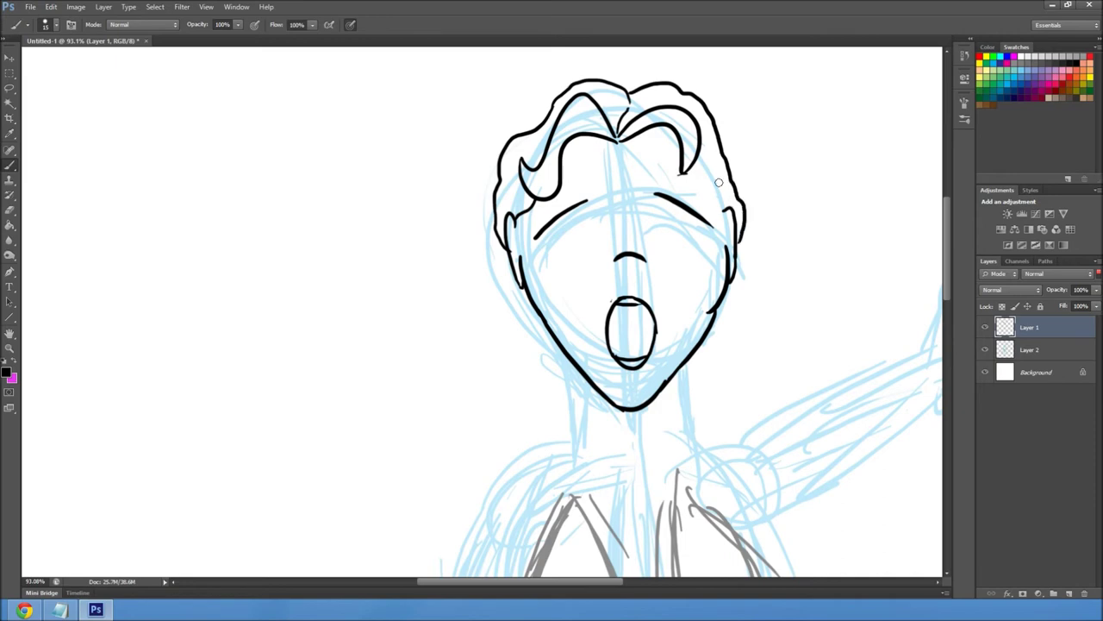
drag(635, 135, 682, 148)
key(ctrl+z)
Draw both sides of the neck from the jaw down toward the shoulders
mouse_move(686, 354)
mouse_down()
mouse_move(698, 340)
mouse_move(707, 235)
mouse_up()
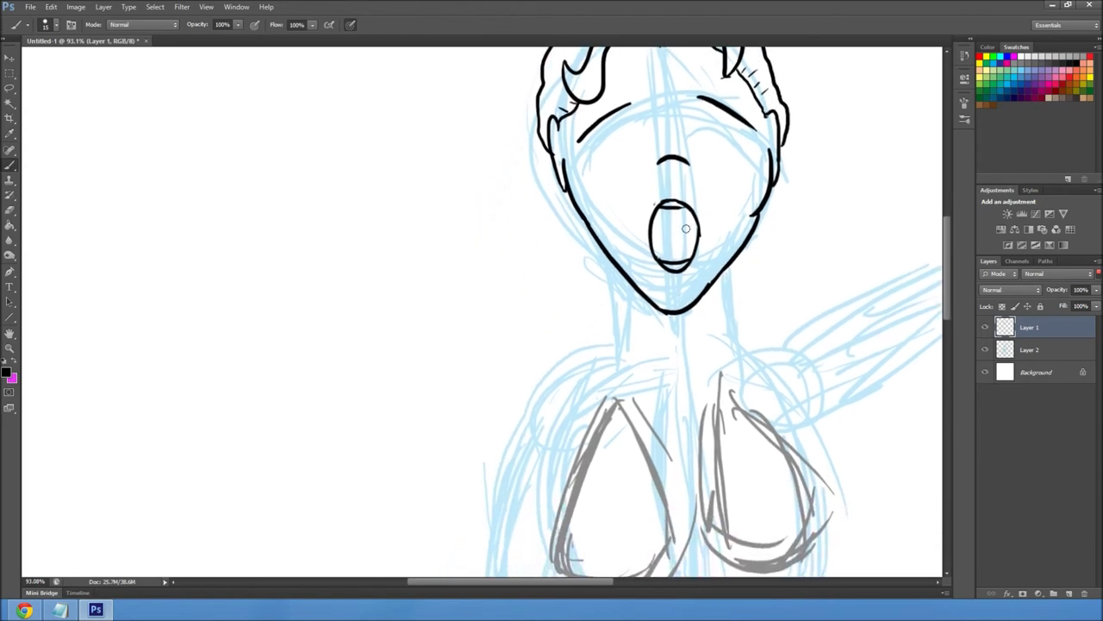
drag(612, 259, 615, 341)
key(ctrl+z)
drag(614, 263, 614, 342)
drag(728, 265, 756, 350)
key(ctrl+z)
drag(730, 263, 749, 364)
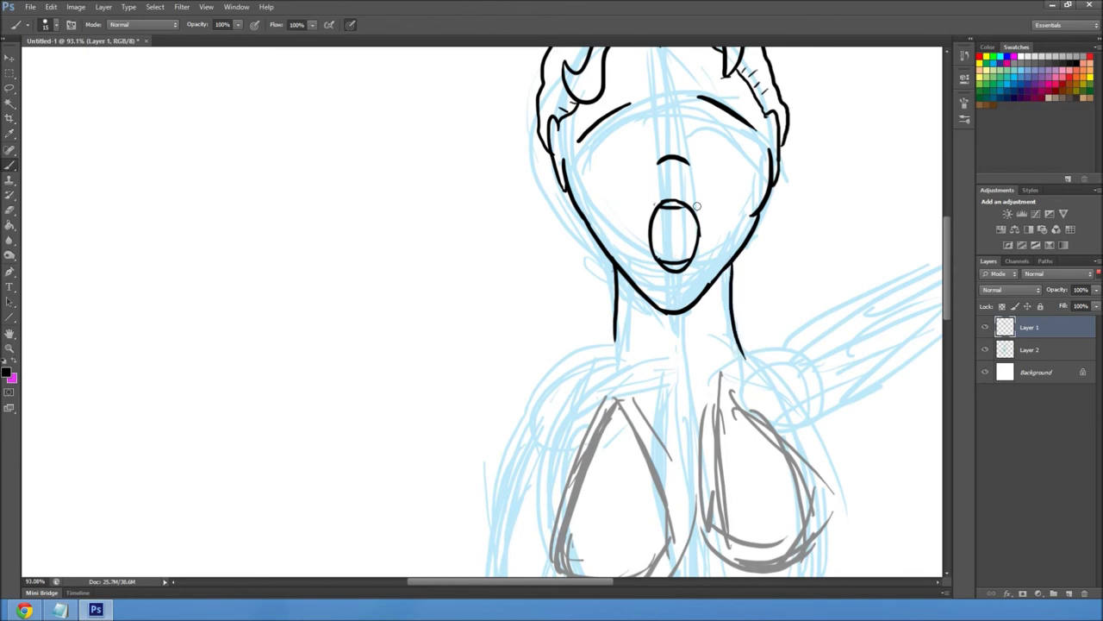
drag(583, 145, 636, 127)
key(ctrl+z)
drag(584, 151, 631, 113)
drag(586, 146, 637, 112)
key(ctrl+z)
key(ctrl+z)
key(ctrl+alt+z)
key(ctrl+alt+z)
key(ctrl+alt+z)
Redraw the right neck line and draw the left eye's upper lash line with a thickened dark outer corner
drag(729, 269, 743, 334)
drag(586, 158, 648, 125)
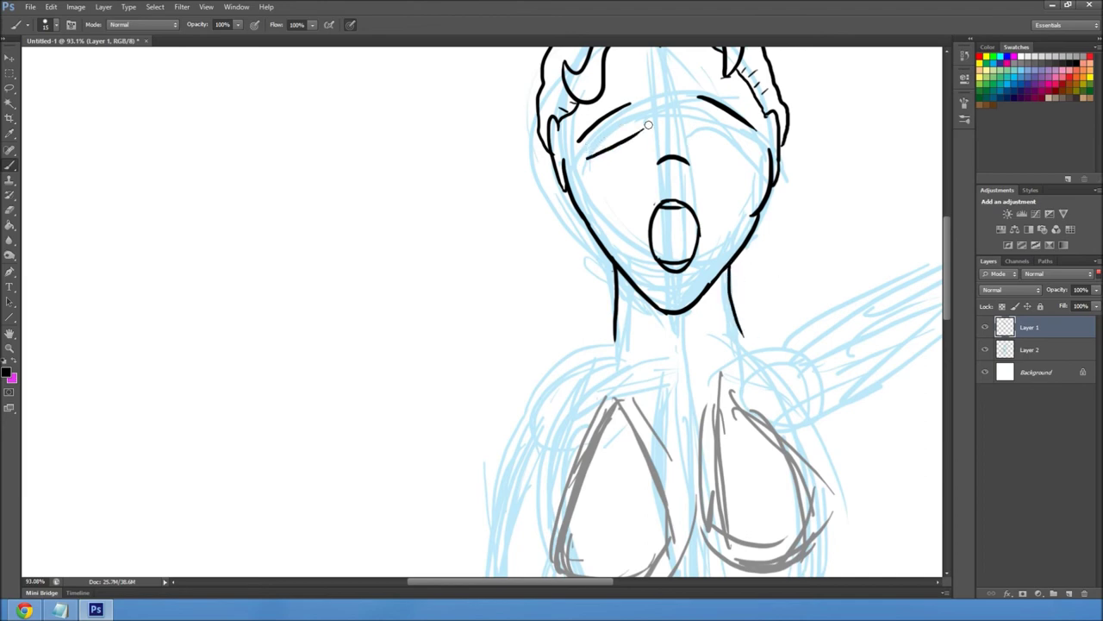
key(ctrl+z)
drag(585, 157, 638, 119)
key(ctrl+z)
drag(586, 153, 641, 121)
key(ctrl+z)
key(ctrl+z)
drag(585, 152, 642, 126)
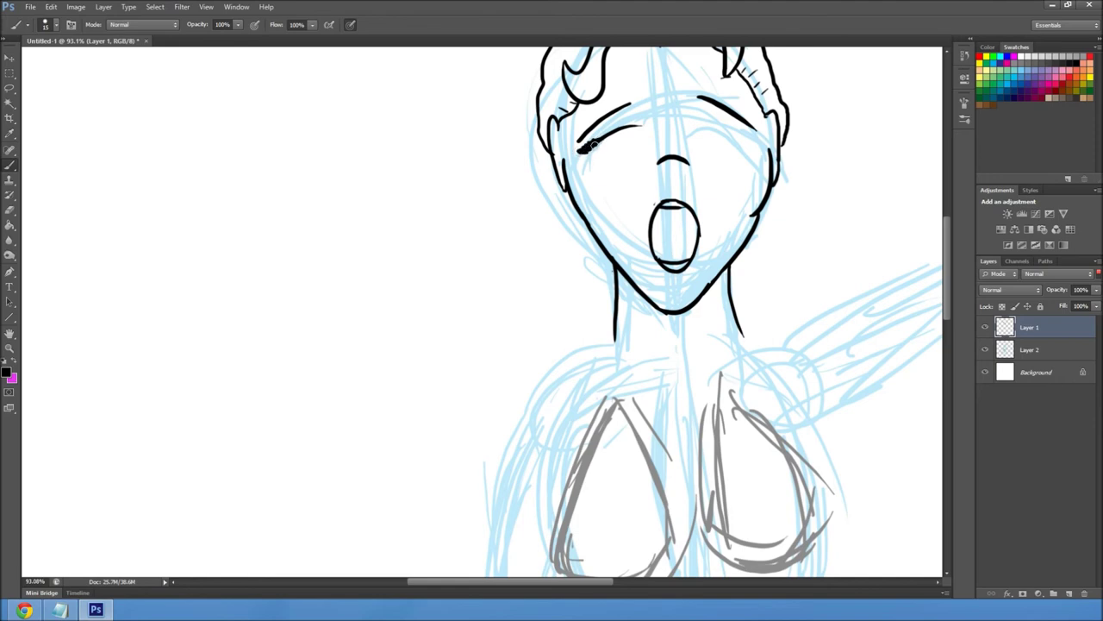
drag(584, 157, 592, 151)
Draw the right eye's upper lash line below its eyebrow and darken the outer corner
drag(702, 123, 757, 158)
key(ctrl+z)
drag(702, 125, 760, 152)
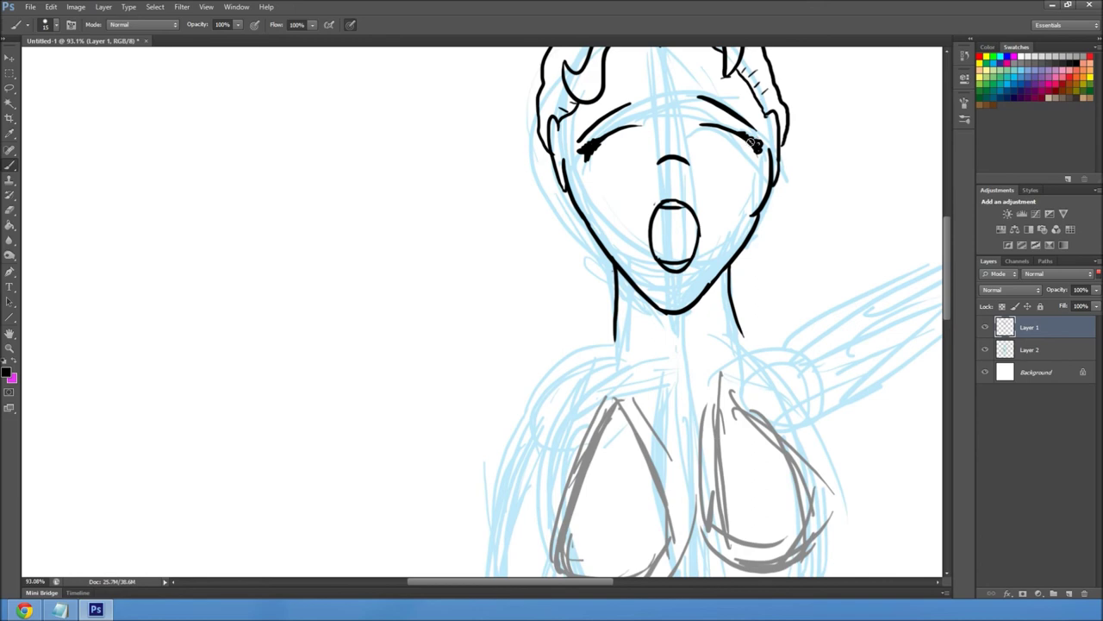
mouse_move(758, 149)
mouse_down()
mouse_move(743, 143)
mouse_move(752, 157)
mouse_up()
mouse_move(746, 145)
mouse_down()
mouse_move(757, 162)
mouse_move(754, 152)
mouse_up()
Ink the shoulder line from the neck to the top of the lowered arm
mouse_move(646, 399)
mouse_down()
mouse_move(668, 276)
mouse_move(712, 202)
mouse_up()
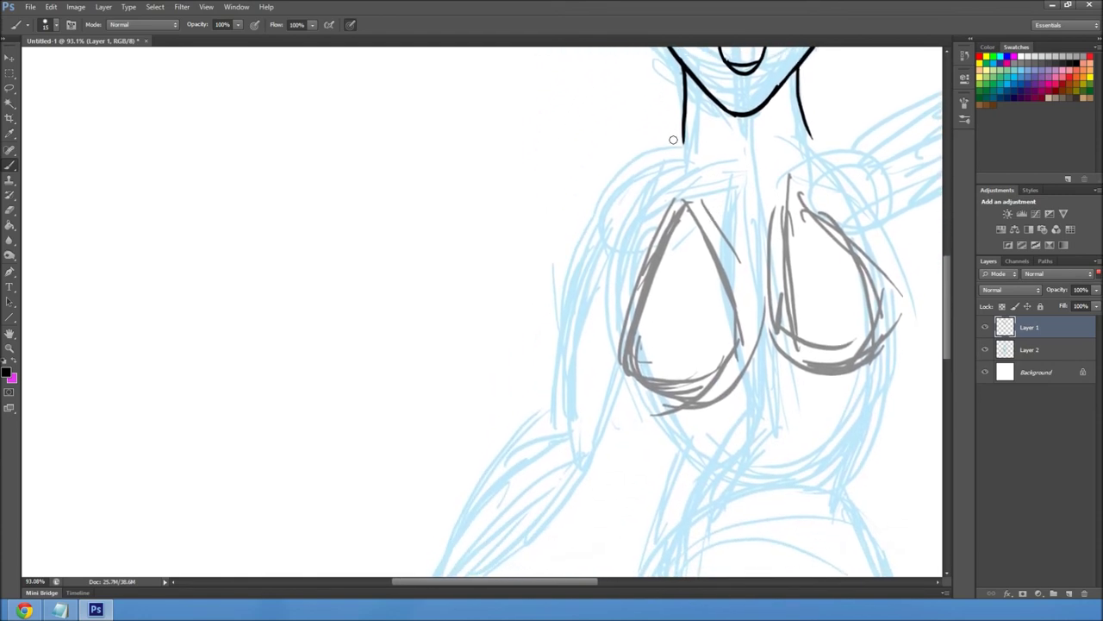
drag(683, 131, 572, 219)
key(ctrl+z)
drag(686, 134, 573, 177)
key(ctrl+z)
mouse_move(685, 136)
mouse_down()
mouse_move(645, 159)
mouse_move(573, 211)
mouse_up()
Ink the other shoulder line from the neck along the upper edge of the raised arm
drag(810, 134, 874, 118)
key(ctrl+z)
mouse_move(810, 138)
mouse_down()
mouse_move(912, 108)
mouse_move(938, 97)
mouse_up()
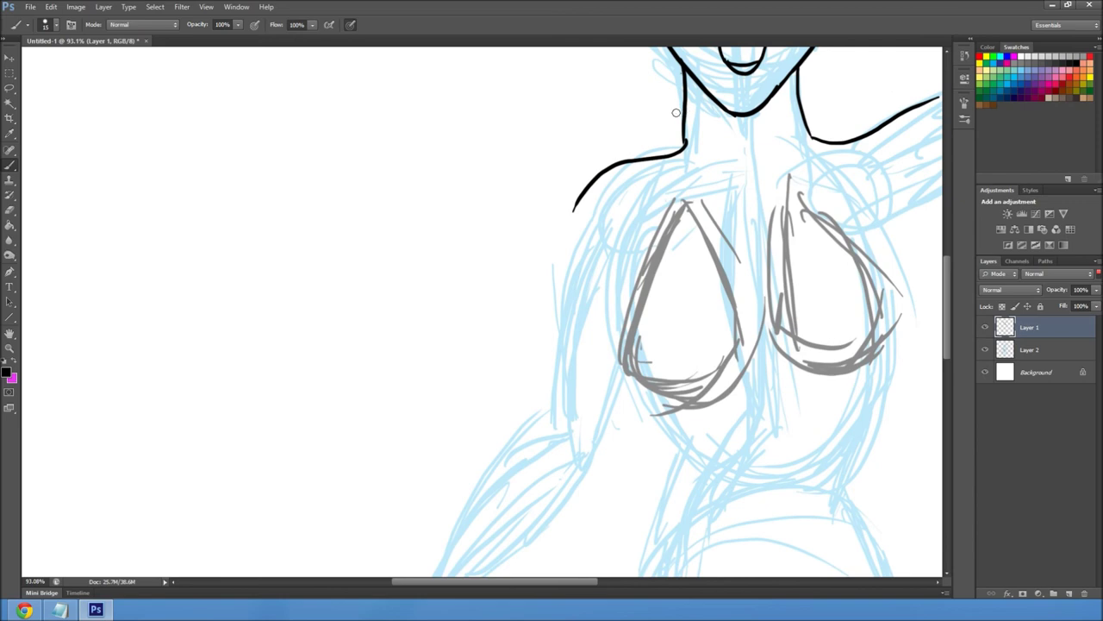
Ink a curved neckline across the base of the neck and the outer and inner edges of the lowered upper arm
mouse_move(687, 153)
mouse_down()
mouse_move(761, 188)
mouse_move(817, 142)
mouse_up()
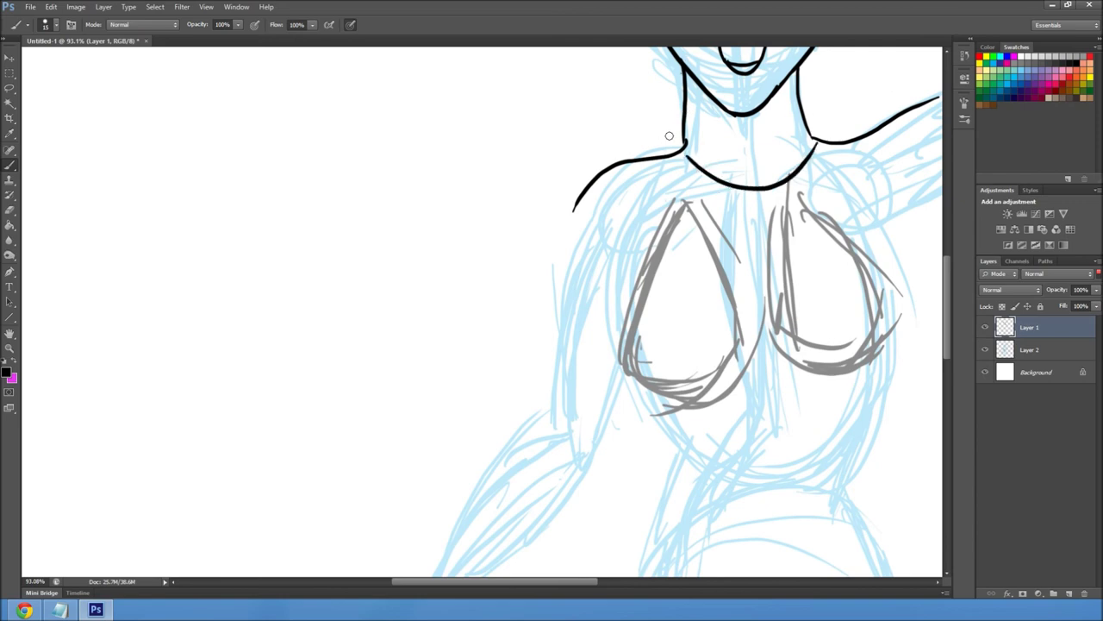
drag(579, 199, 573, 395)
key(ctrl+z)
drag(578, 200, 550, 398)
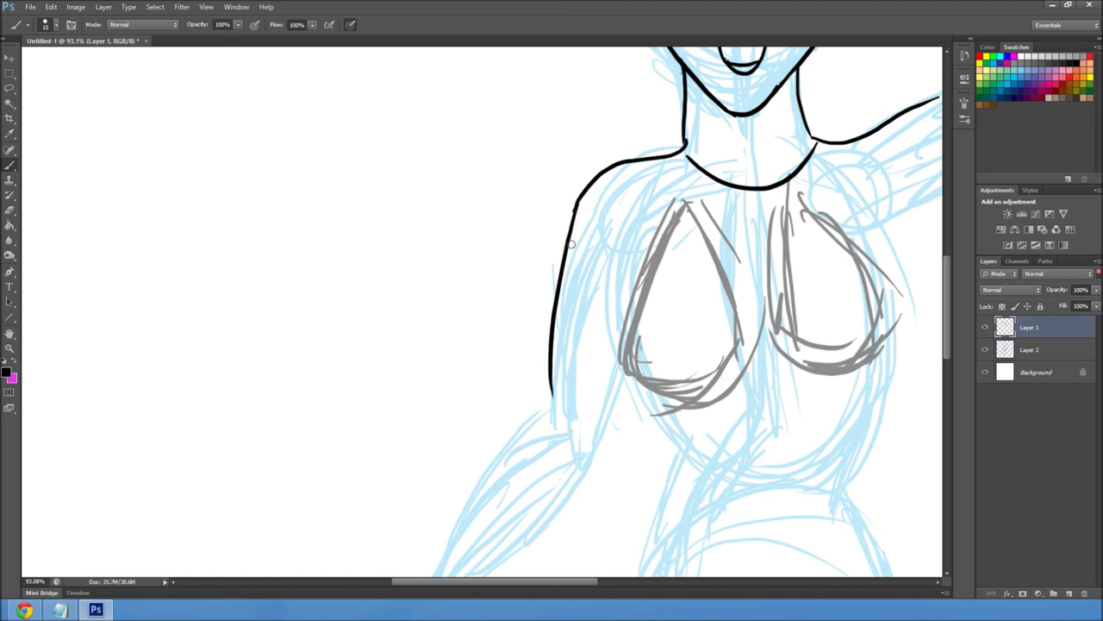
drag(626, 371, 595, 465)
Ink the underside of the raised upper arm as one curve from the side of the chest to the elbow
mouse_move(841, 397)
mouse_down()
mouse_move(749, 330)
mouse_move(649, 315)
mouse_move(590, 444)
mouse_up()
drag(598, 281, 774, 142)
key(ctrl+z)
drag(610, 326, 806, 129)
key(ctrl+z)
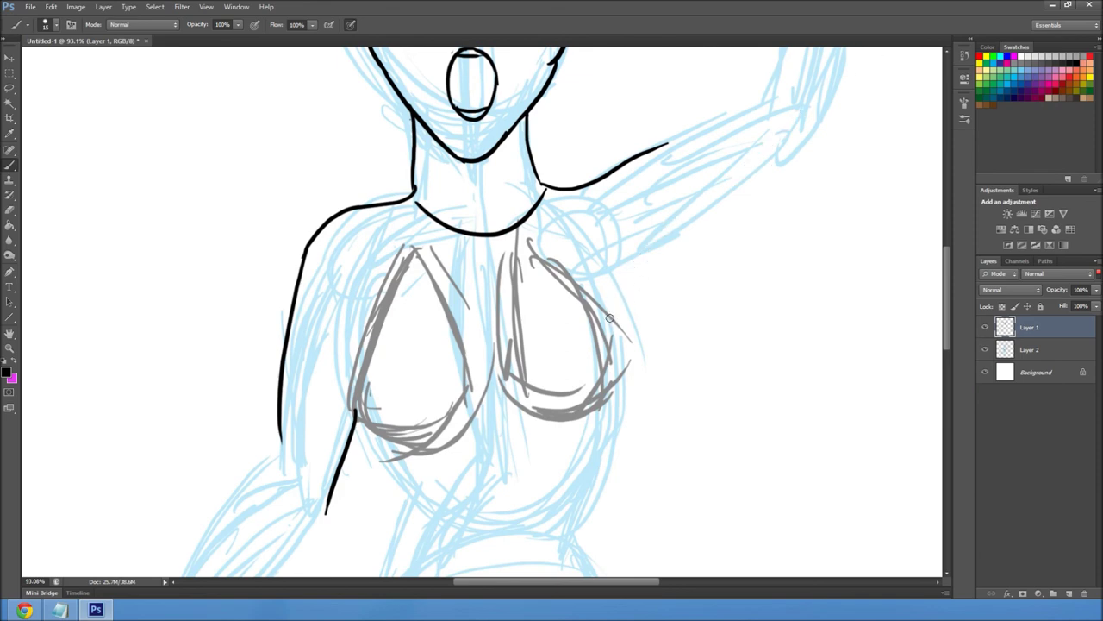
drag(610, 328, 806, 129)
Extend the upper edge of the raised arm from the existing shoulder line to the inner elbow
mouse_move(739, 213)
mouse_down()
mouse_move(689, 336)
mouse_move(659, 369)
mouse_up()
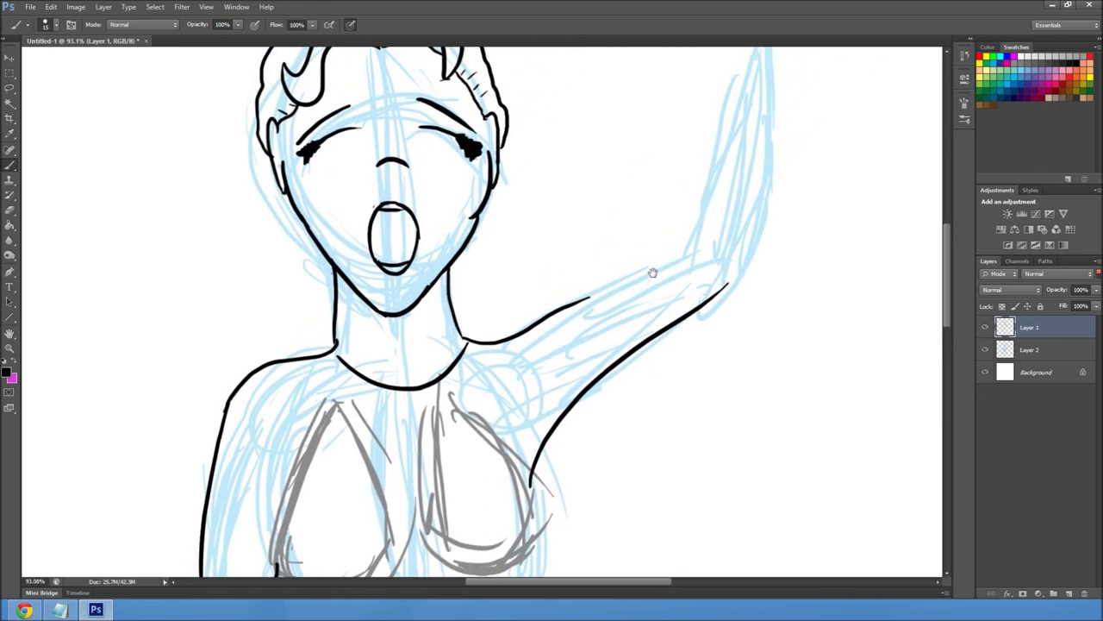
drag(582, 308, 685, 227)
key(ctrl+z)
drag(579, 303, 681, 249)
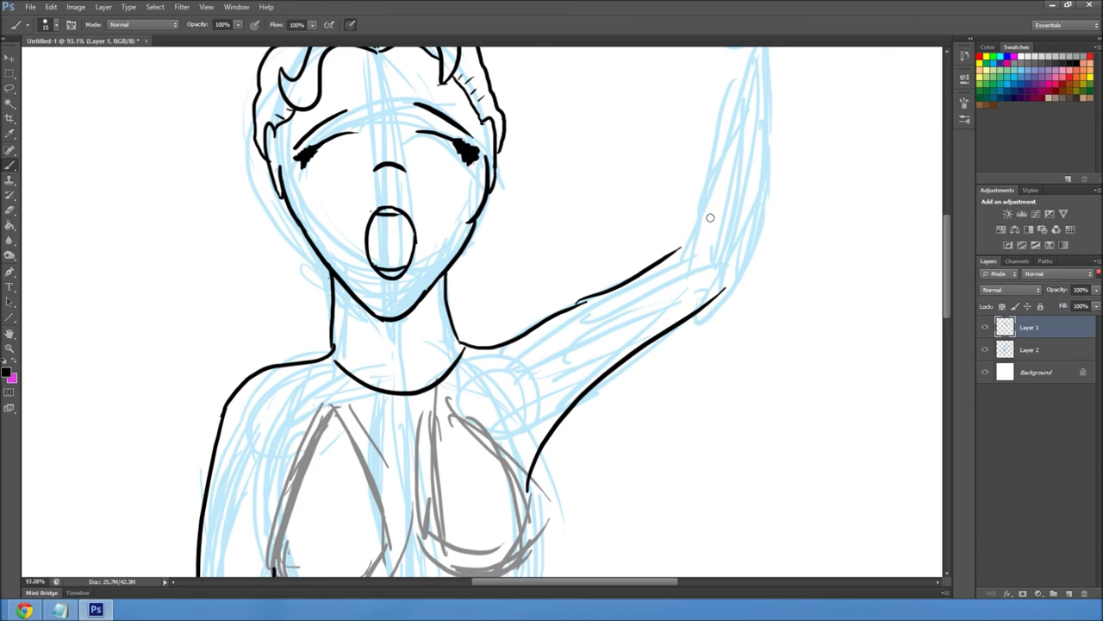
key(ctrl+z)
mouse_move(580, 304)
mouse_down()
mouse_move(668, 255)
mouse_move(690, 226)
mouse_up()
Ink the inner and outer edges of the raised forearm from the elbow up to the wrist
drag(706, 187, 726, 121)
key(ctrl+z)
mouse_move(663, 257)
mouse_down()
mouse_move(700, 248)
mouse_move(695, 218)
mouse_move(727, 116)
mouse_up()
key(ctrl+z)
drag(686, 251, 745, 73)
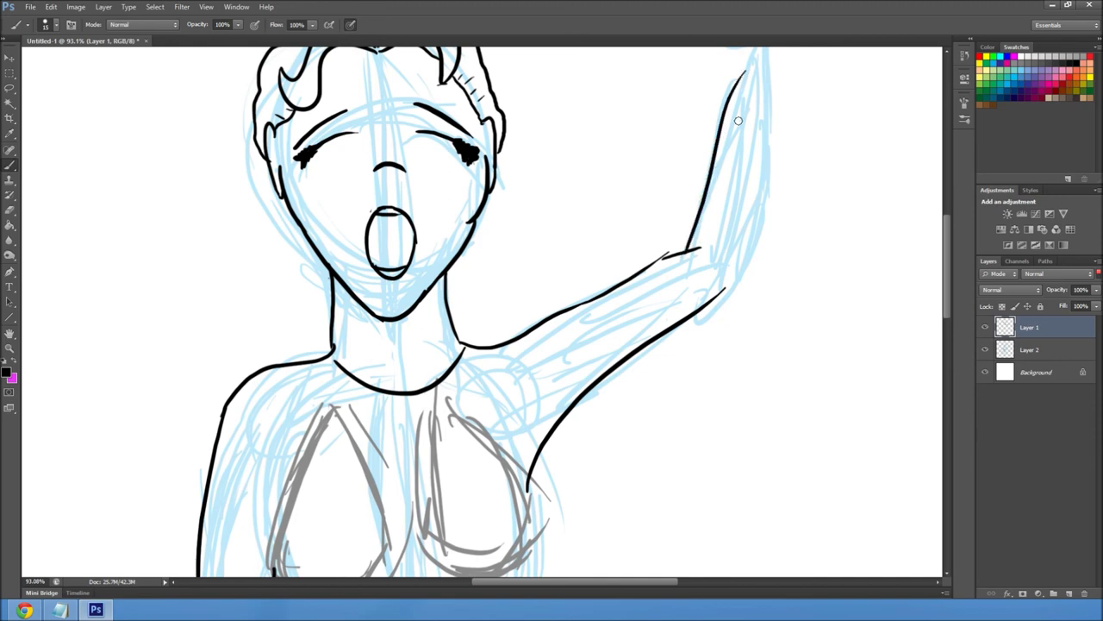
mouse_move(719, 293)
mouse_down()
mouse_move(780, 68)
mouse_move(746, 261)
mouse_up()
key(ctrl+z)
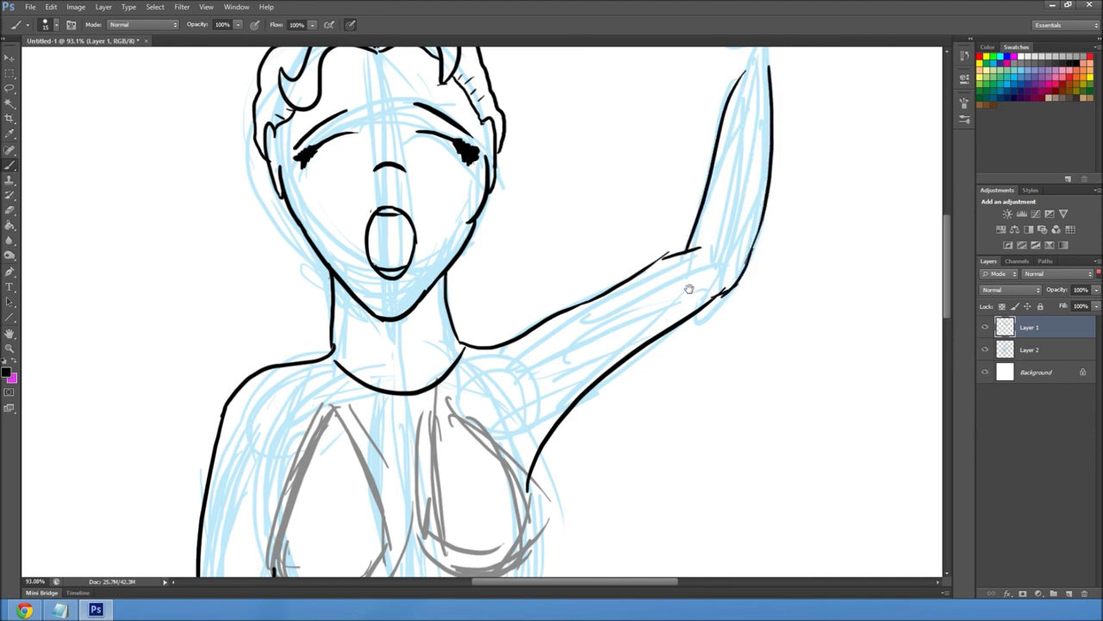
Hide the construction sketch on Layer 2 to check the black line art on its own
drag(673, 267, 675, 341)
scroll(675, 341, down, 5)
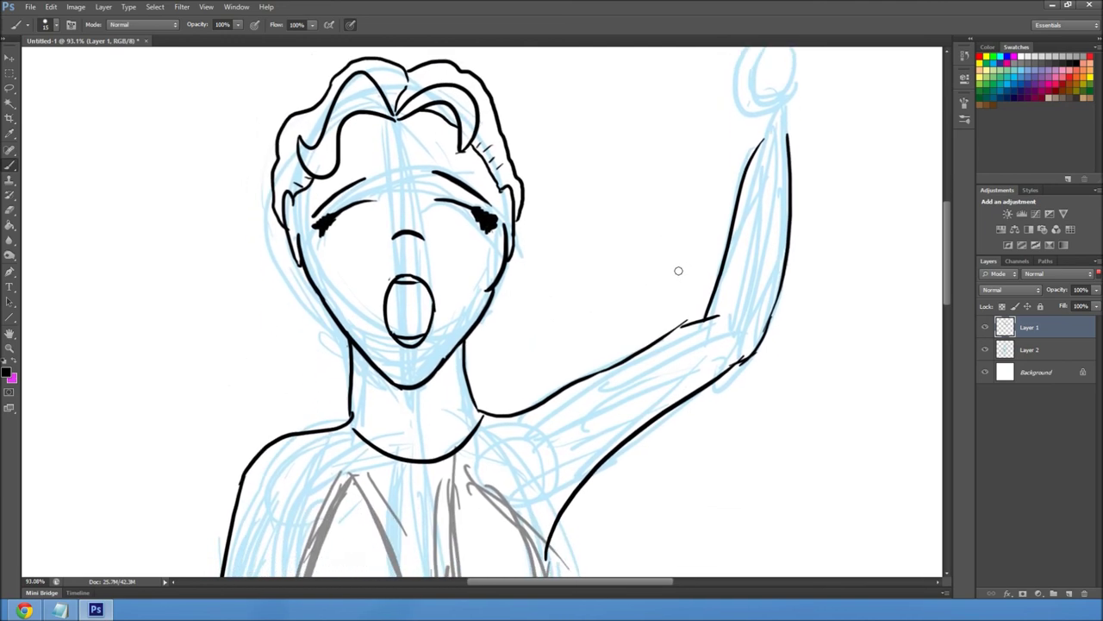
scroll(676, 272, down, 4)
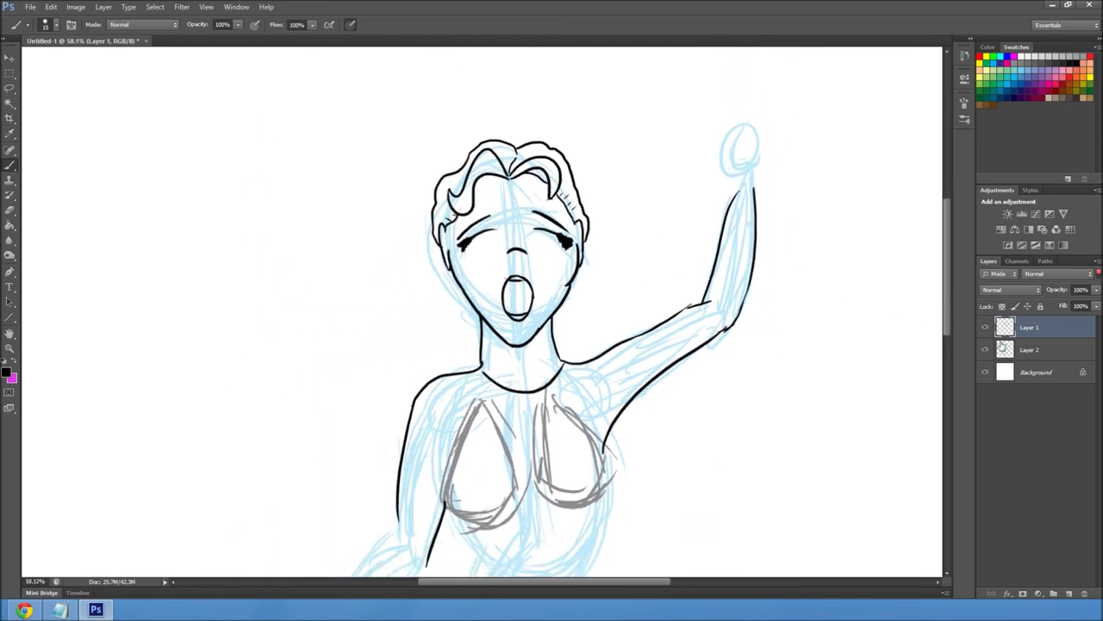
click(987, 350)
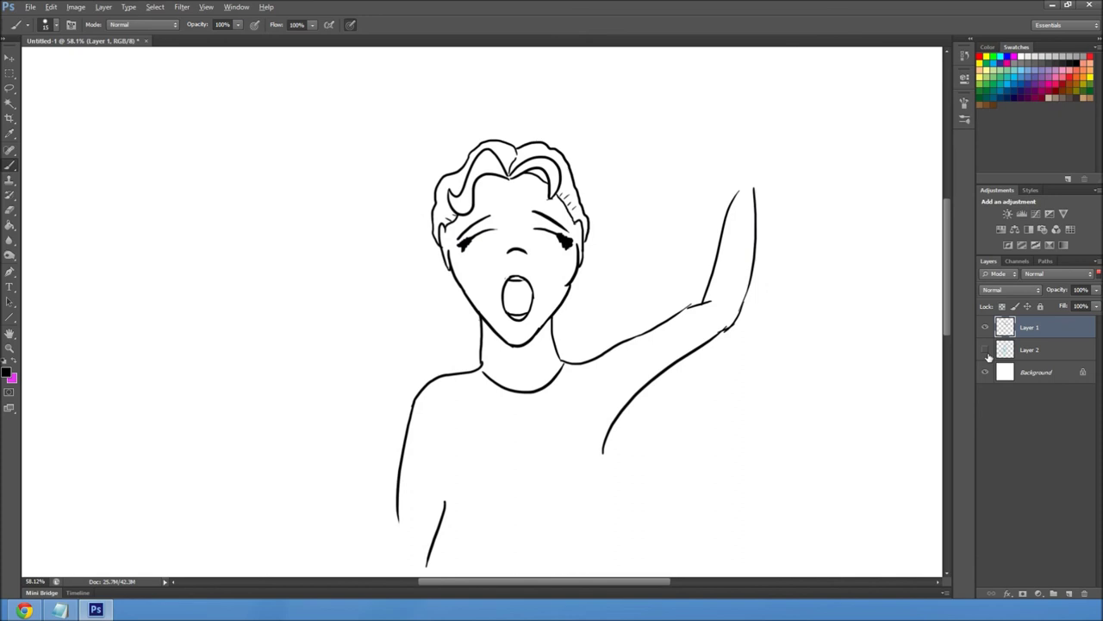
drag(874, 394, 894, 313)
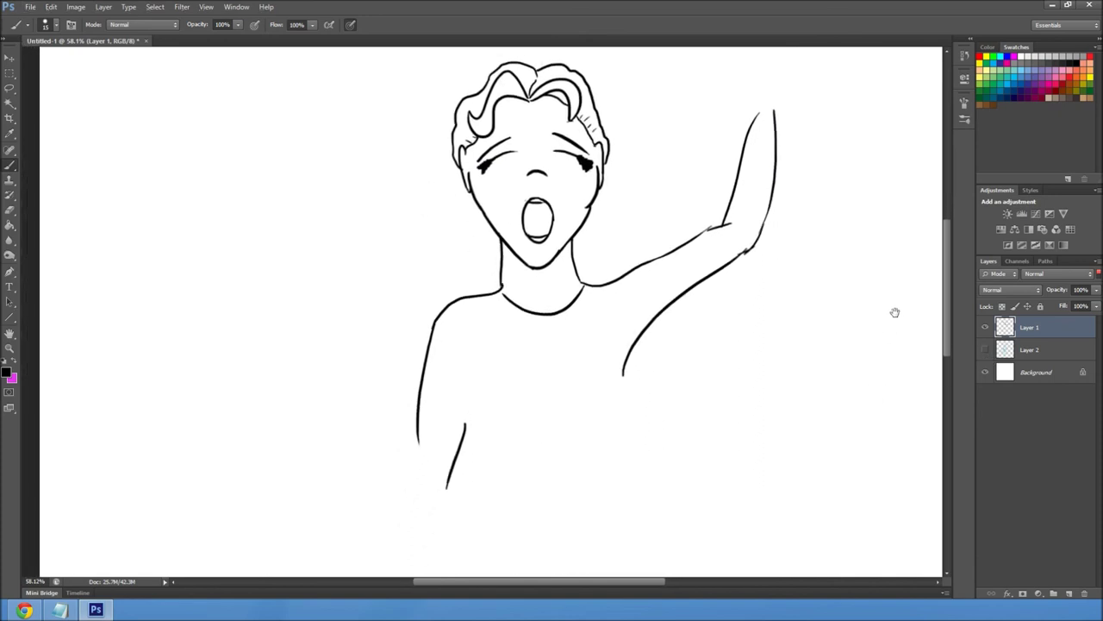